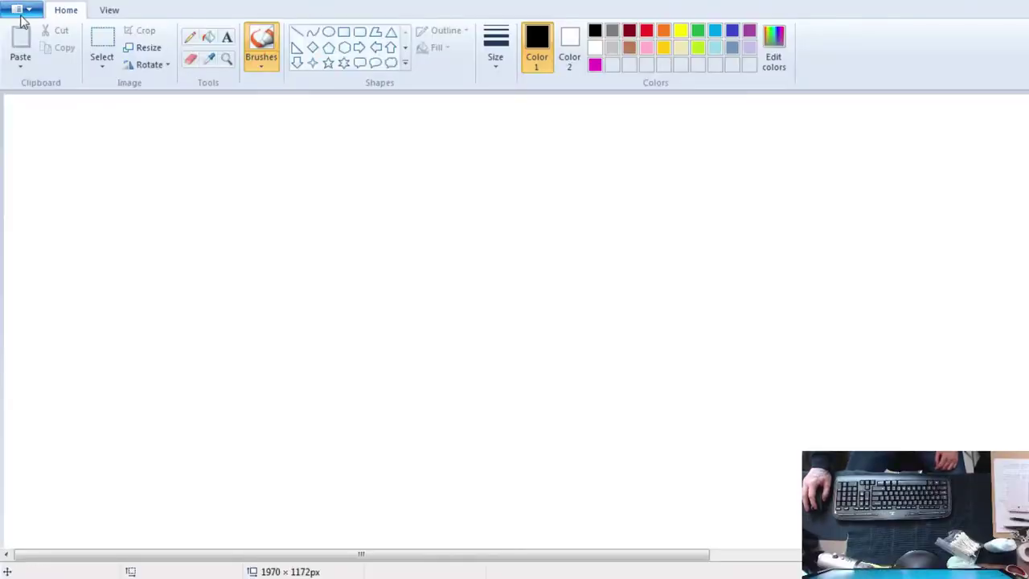
Step: Bring up the Open dialog to browse the Star Trek TNG Pull Photos folder
{"action": "key", "text": "ctrl+o"}
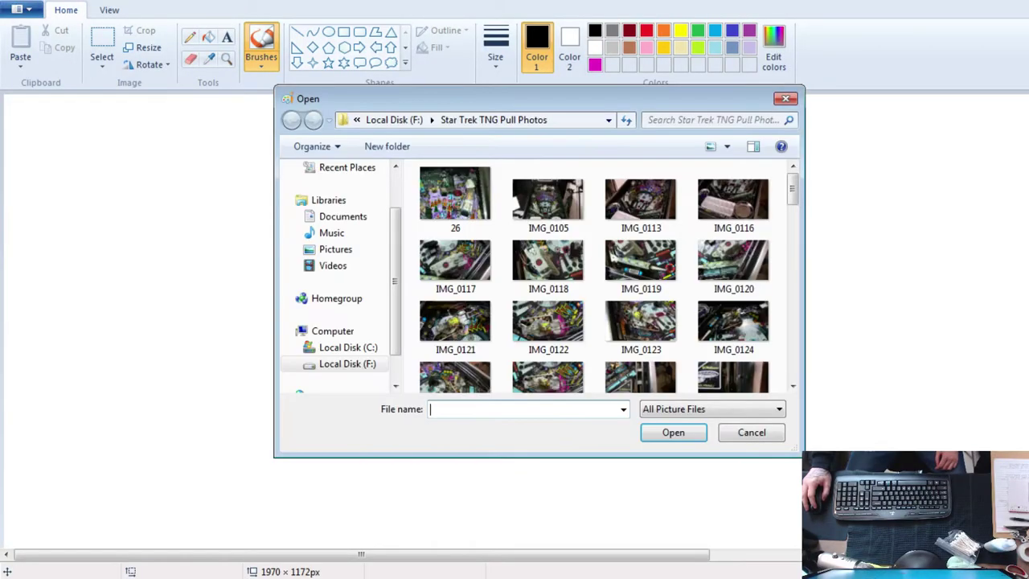
Step: Open IMG_0122, paint a looping black test scribble across it, then undo it
{"action": "double_click", "coordinate": [547, 325]}
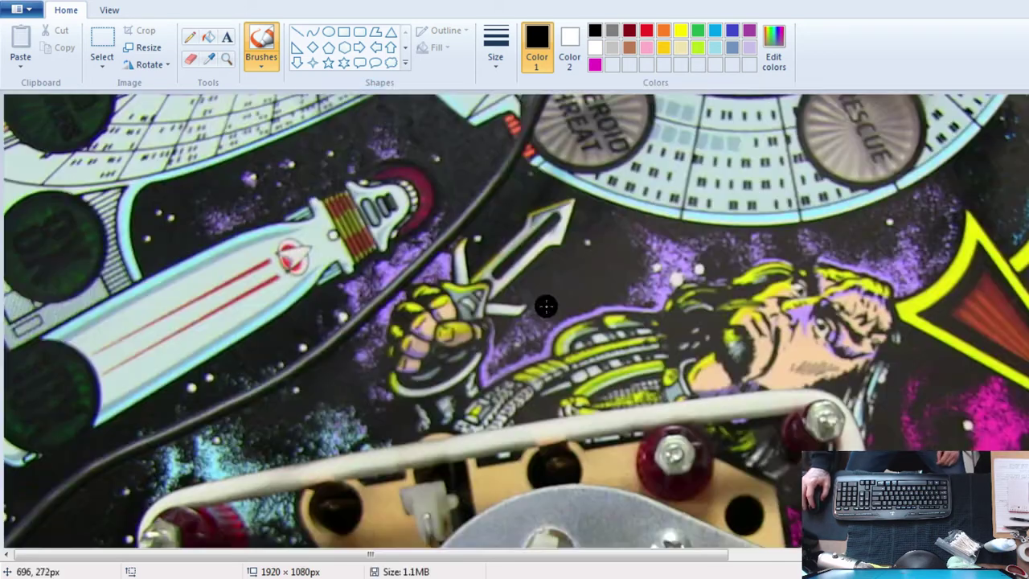
{"action": "mouse_move", "coordinate": [651, 346]}
{"action": "left_mouse_down"}
{"action": "mouse_move", "coordinate": [813, 222]}
{"action": "mouse_move", "coordinate": [545, 336]}
{"action": "mouse_move", "coordinate": [669, 267]}
{"action": "mouse_move", "coordinate": [329, 321]}
{"action": "mouse_move", "coordinate": [814, 375]}
{"action": "mouse_move", "coordinate": [946, 206]}
{"action": "left_mouse_up"}
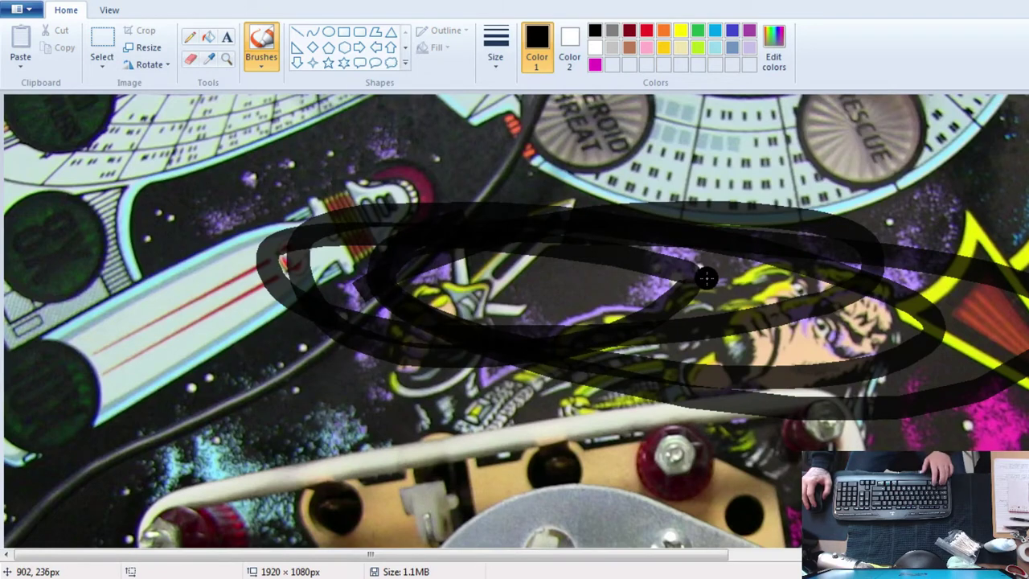
{"action": "key", "text": "ctrl+z"}
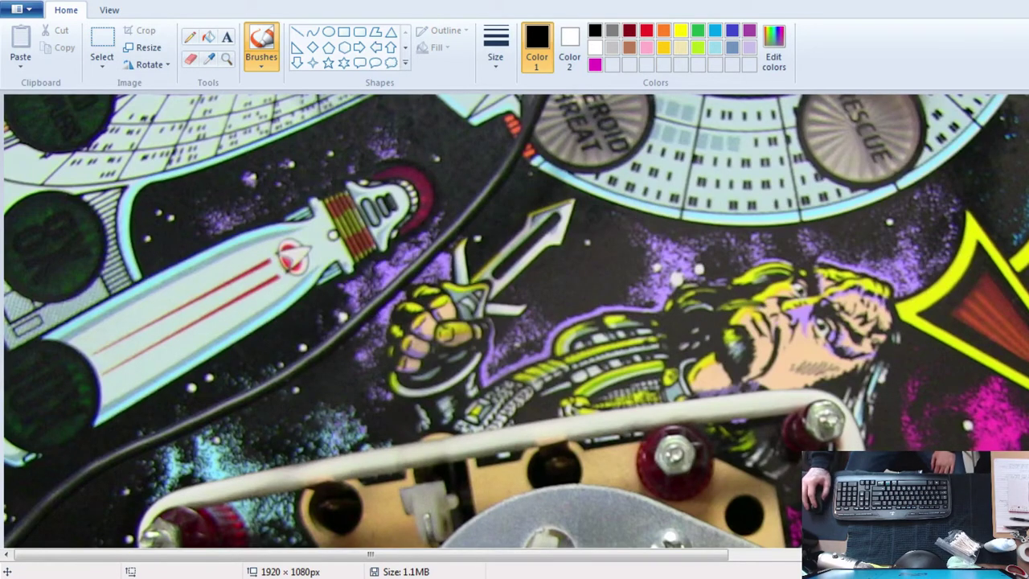
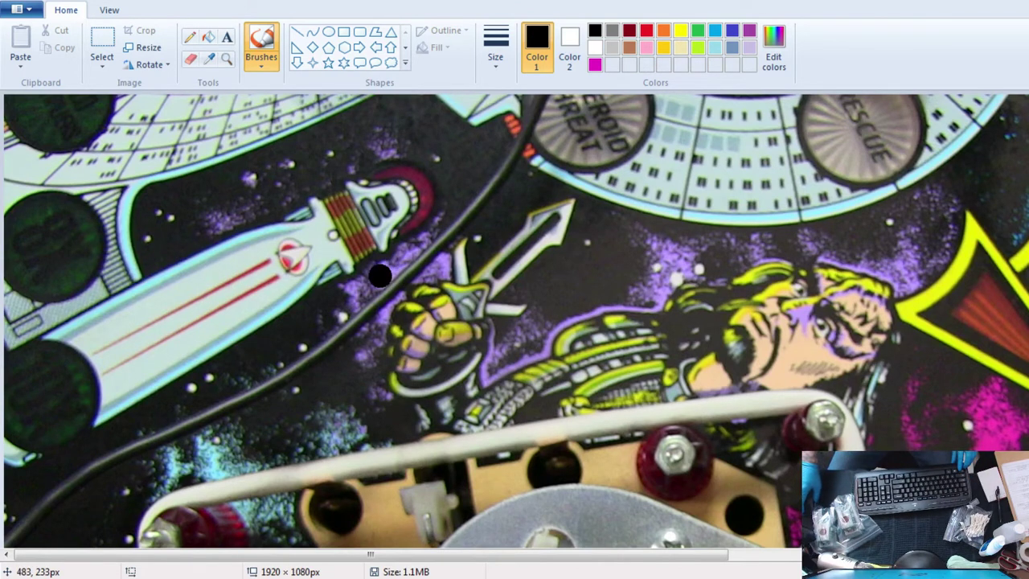
Step: Open the wide pinball playfield photo from Star Trek TNG Pull Photos, discarding changes to IMG_0122
{"action": "scroll", "coordinate": [308, 294], "scroll_direction": "down", "scroll_amount": 3}
{"action": "scroll", "coordinate": [378, 291], "scroll_direction": "up", "scroll_amount": 1}
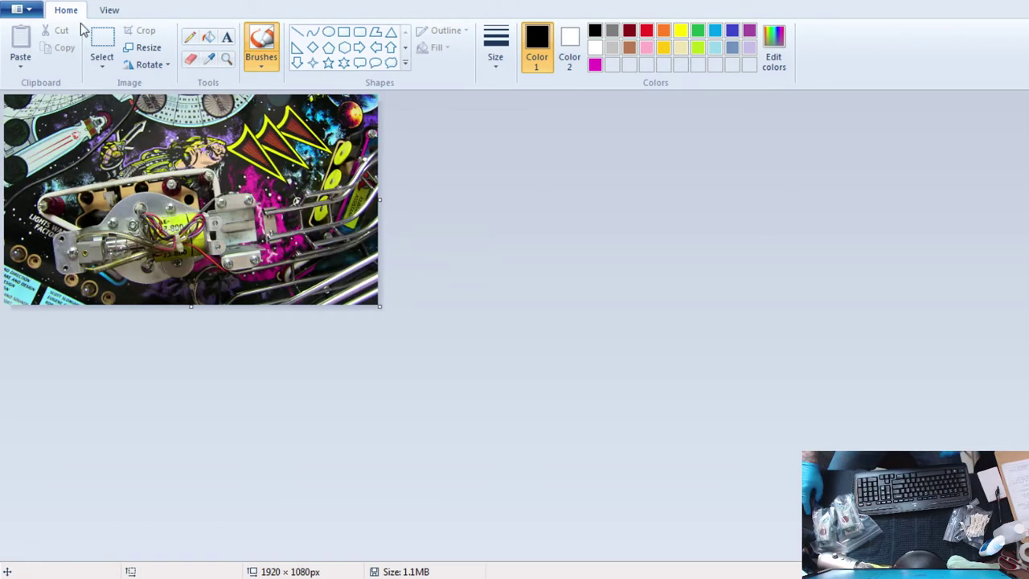
{"action": "key", "text": "ctrl+o"}
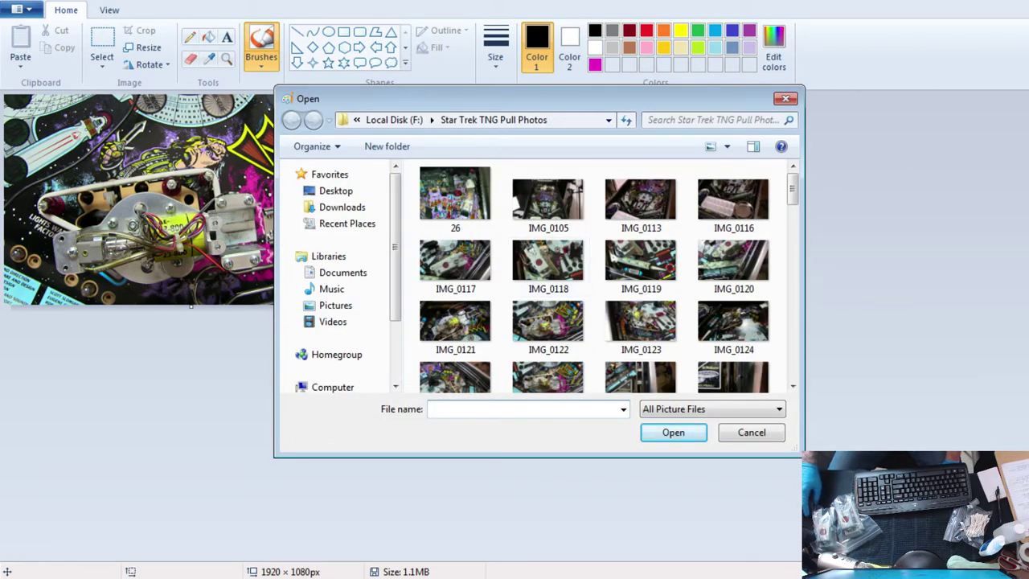
{"action": "double_click", "coordinate": [547, 322]}
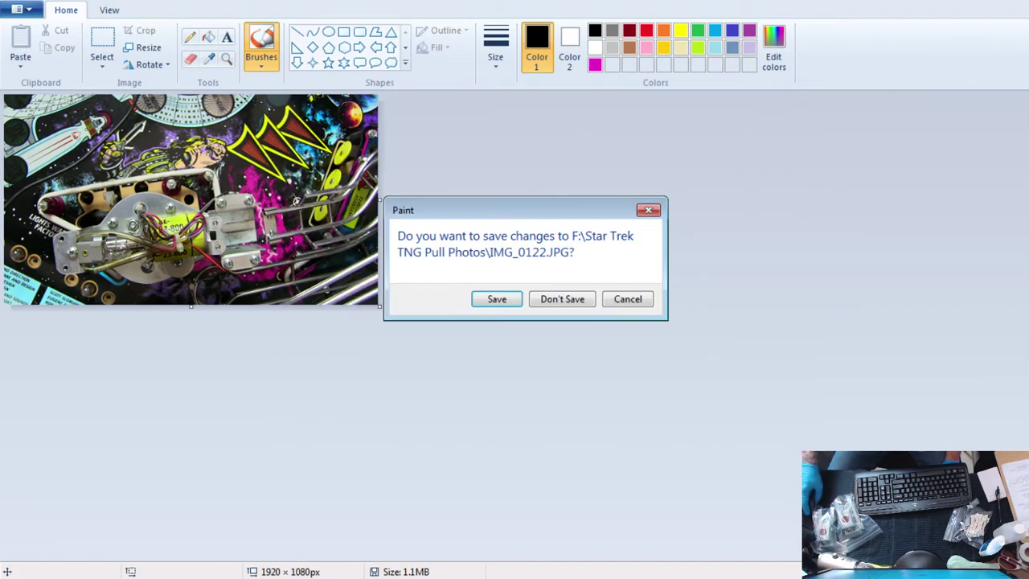
{"action": "left_click", "coordinate": [562, 299]}
{"action": "scroll", "coordinate": [535, 287], "scroll_direction": "down", "scroll_amount": 5}
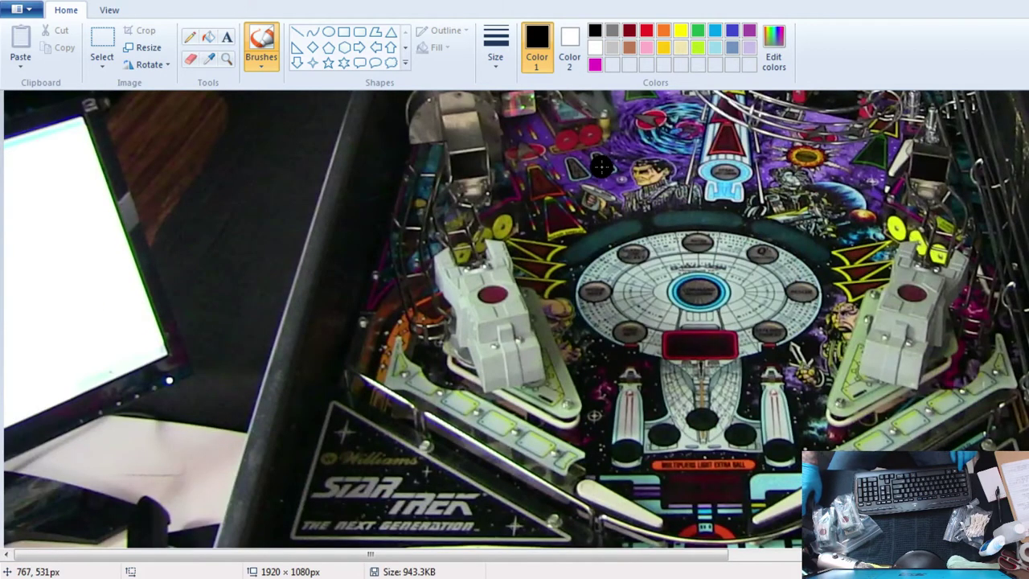
Step: Draw a red circle around the left launcher cap using the brush at its thickest size
{"action": "scroll", "coordinate": [601, 166], "scroll_direction": "down", "scroll_amount": 2}
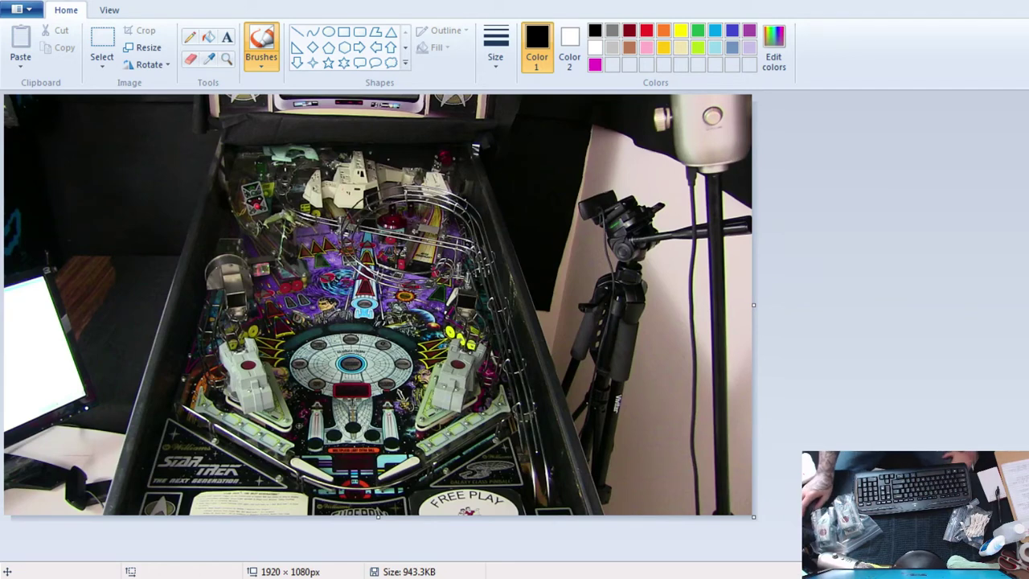
{"action": "left_click", "coordinate": [256, 61]}
{"action": "left_click", "coordinate": [322, 119]}
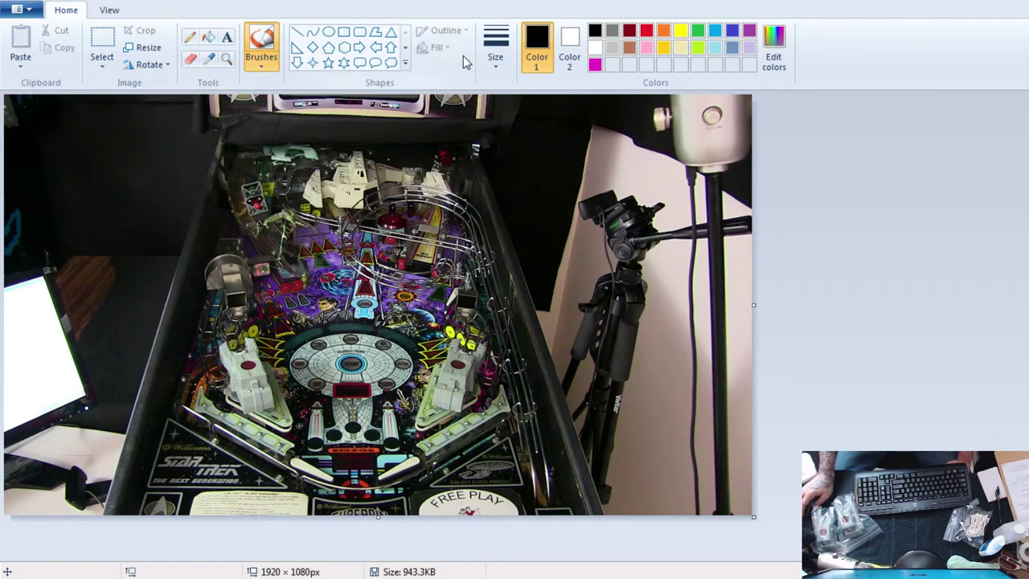
{"action": "left_click", "coordinate": [495, 48]}
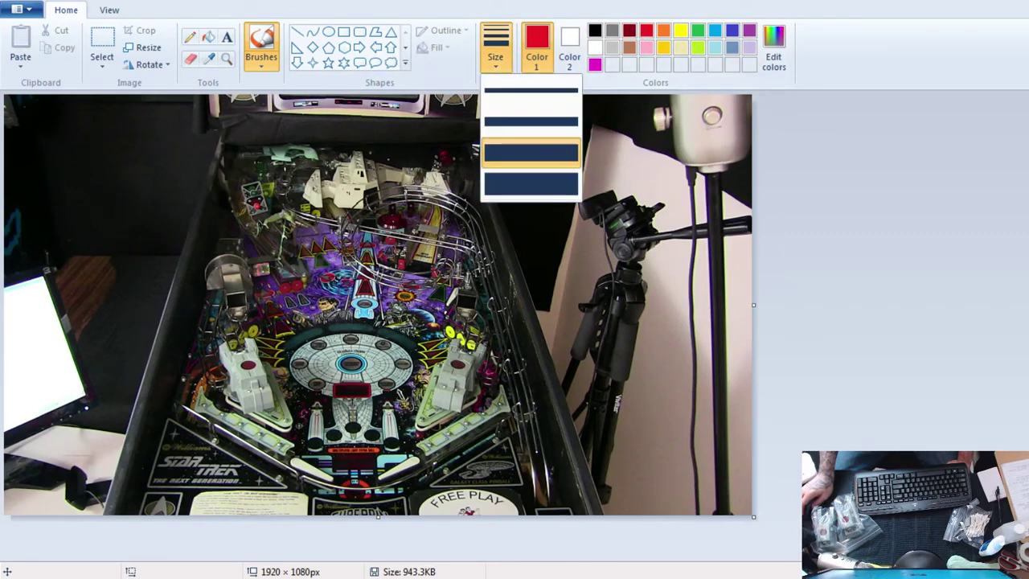
{"action": "left_click", "coordinate": [526, 184]}
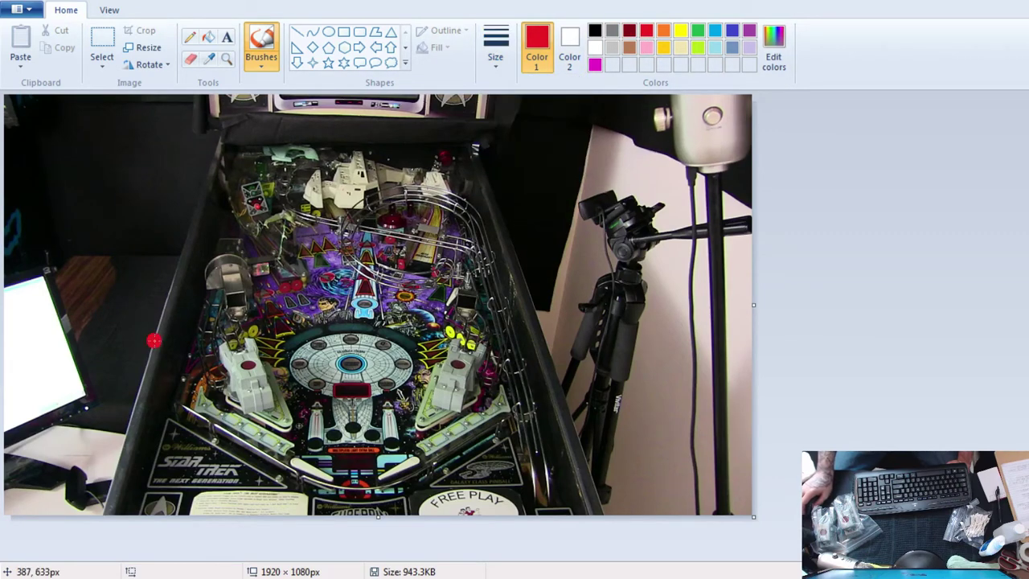
{"action": "mouse_move", "coordinate": [231, 315]}
{"action": "left_mouse_down"}
{"action": "mouse_move", "coordinate": [307, 352]}
{"action": "mouse_move", "coordinate": [297, 421]}
{"action": "mouse_move", "coordinate": [203, 420]}
{"action": "mouse_move", "coordinate": [222, 326]}
{"action": "left_mouse_up"}
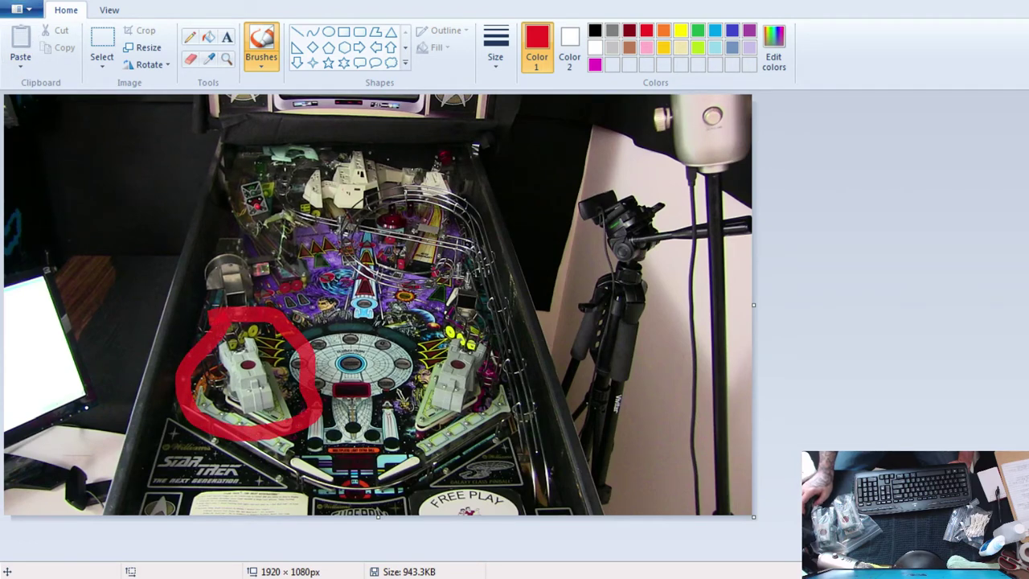
Step: Save the marked photo as JPEG '01 - Left Launcher Cap' in F:\Star Trek Re
{"action": "key", "text": "F12"}
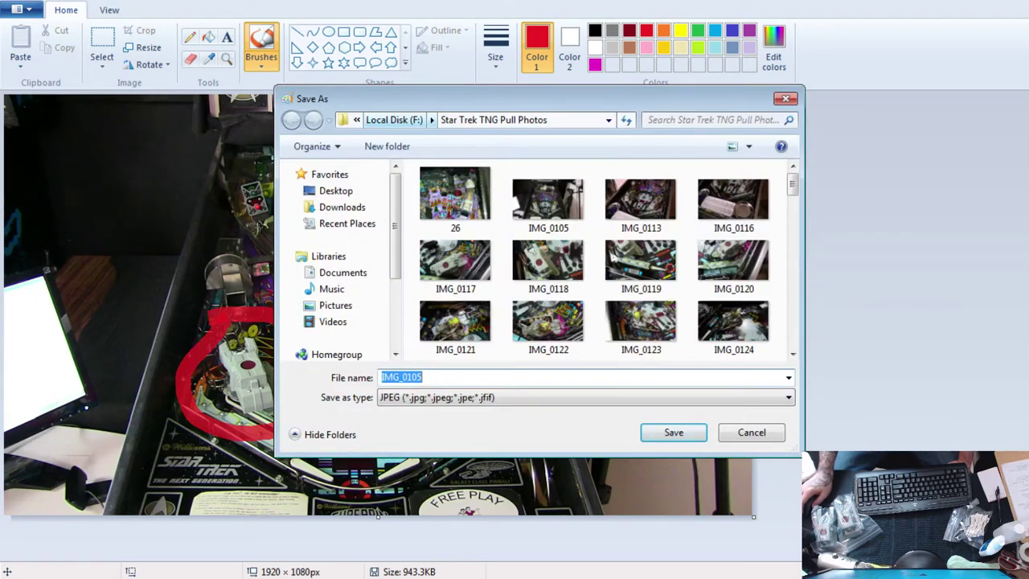
{"action": "key", "text": "alt+Up"}
{"action": "double_click", "coordinate": [471, 193]}
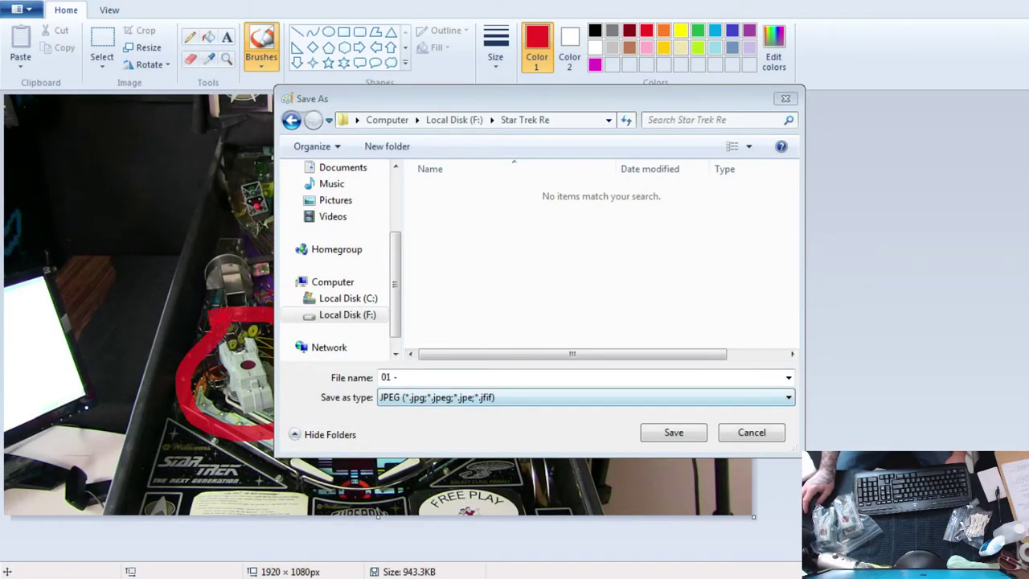
{"action": "left_click", "coordinate": [400, 377]}
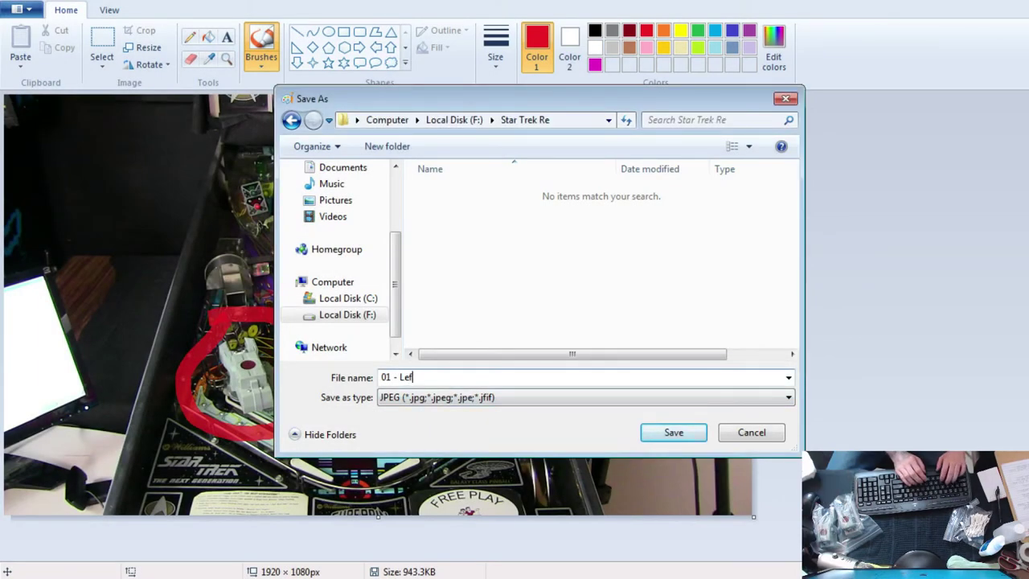
{"action": "type", "text": "Left Launcher Cap"}
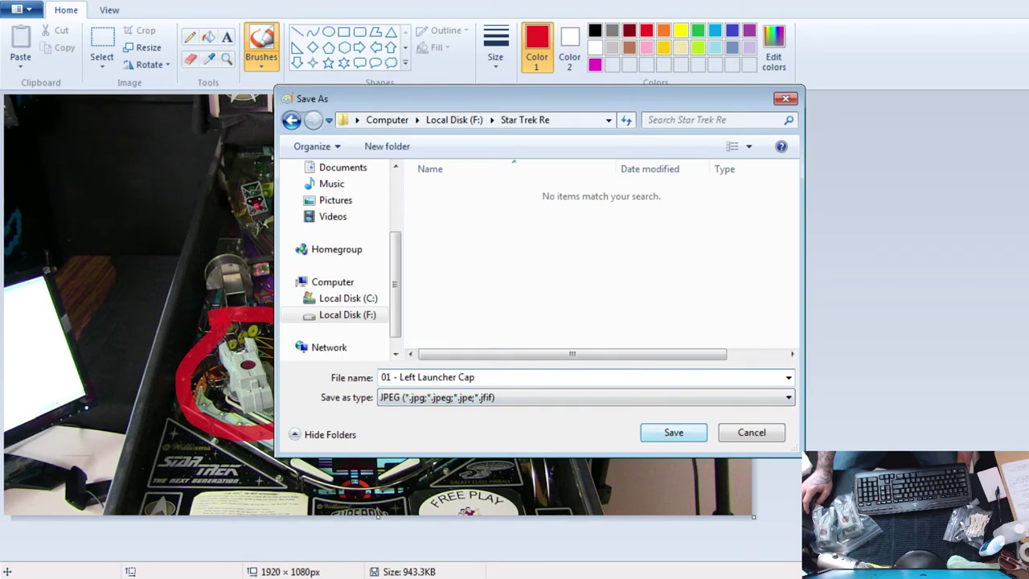
{"action": "key", "text": "Return"}
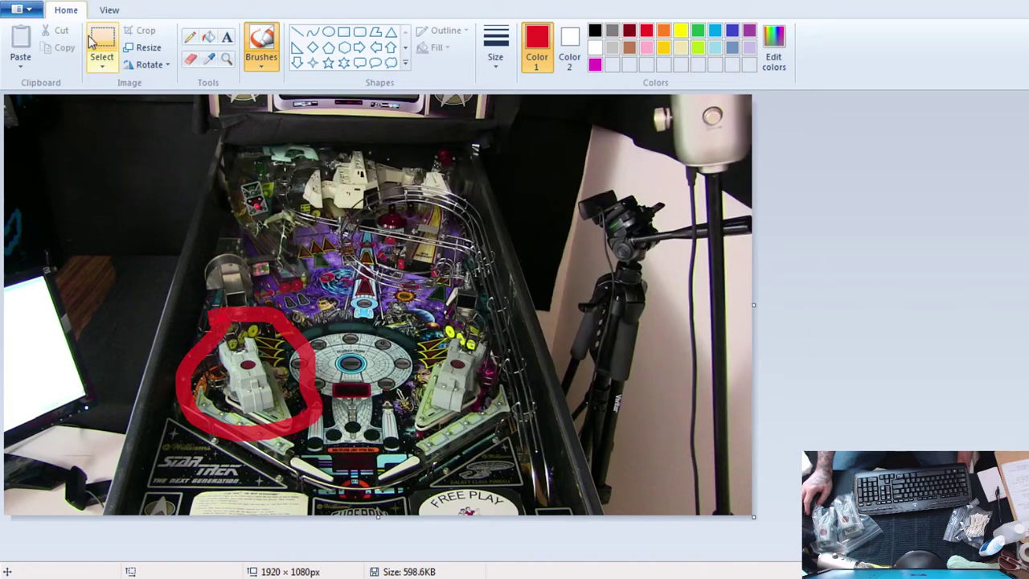
Step: Undo the red circle around the left launcher cap
{"action": "key", "text": "ctrl+z"}
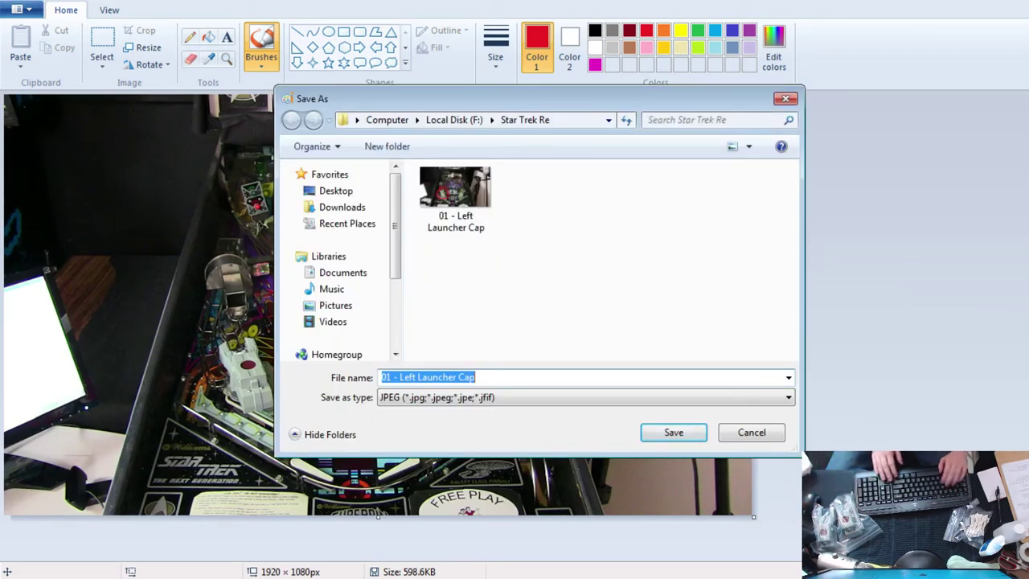
Step: Save the right-cap version as '02 - Right Launcher Cap', then undo its red circle
{"action": "type", "text": "02 - Right Laun"}
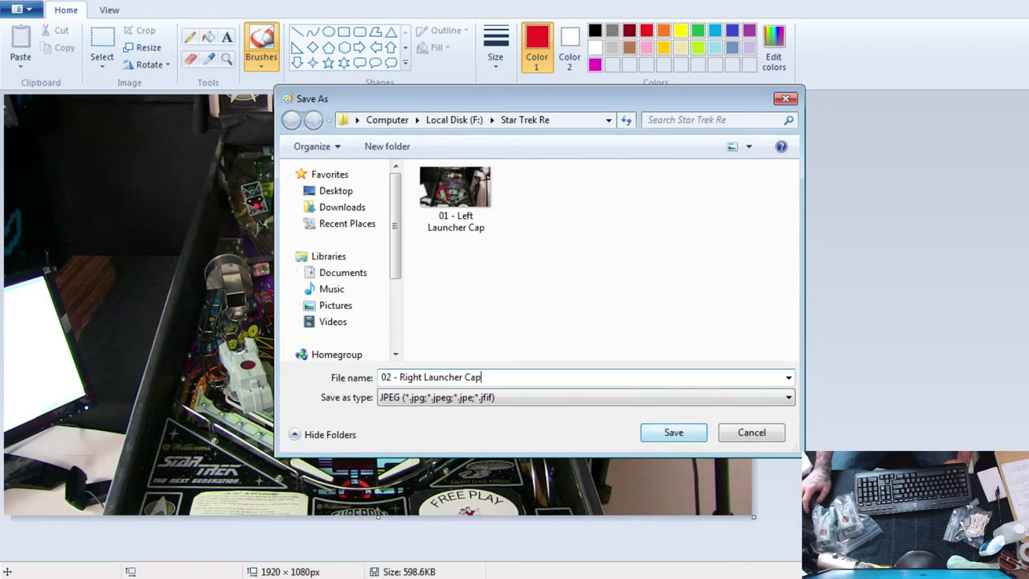
{"action": "left_click", "coordinate": [666, 432]}
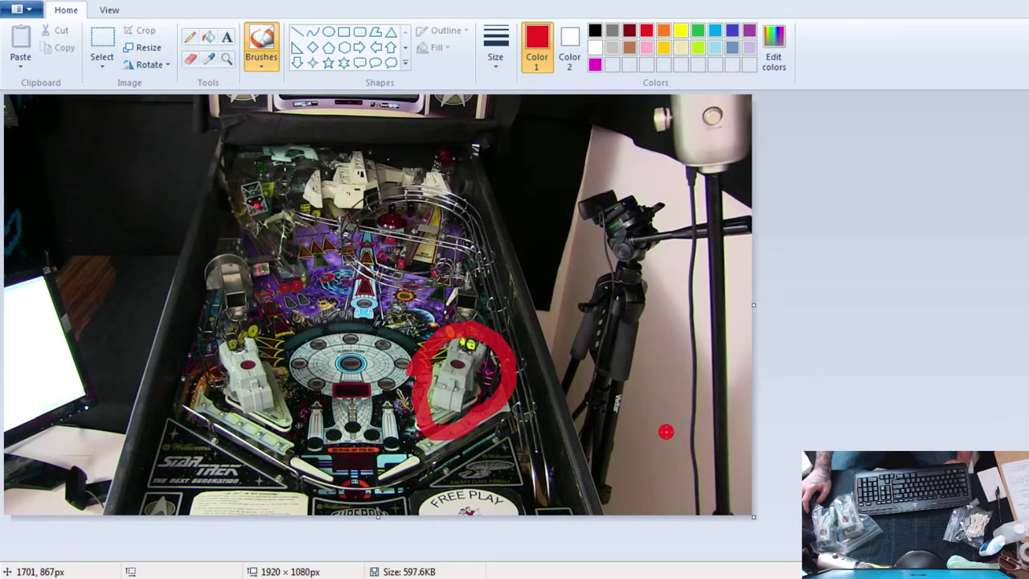
{"action": "key", "text": "ctrl+z"}
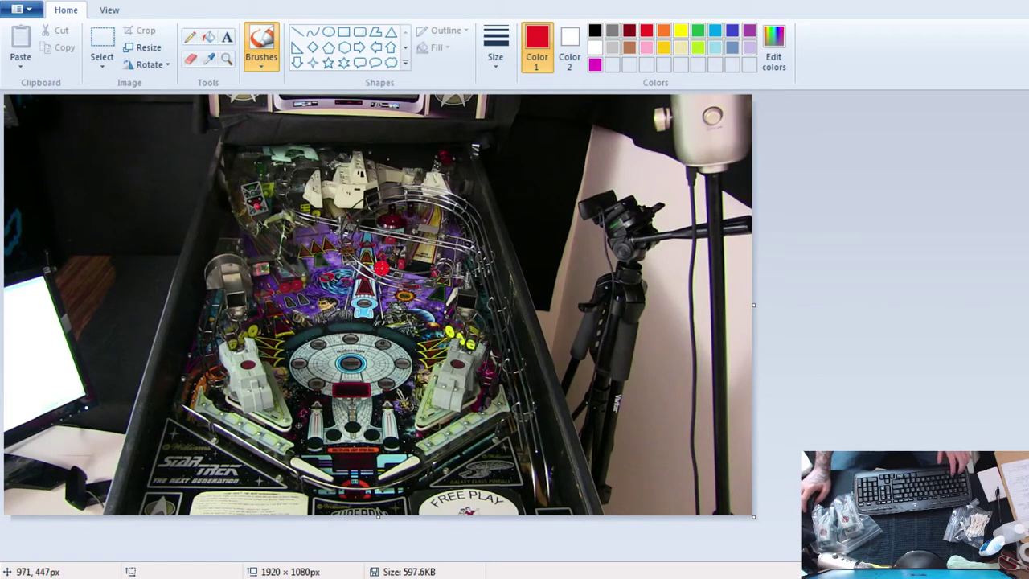
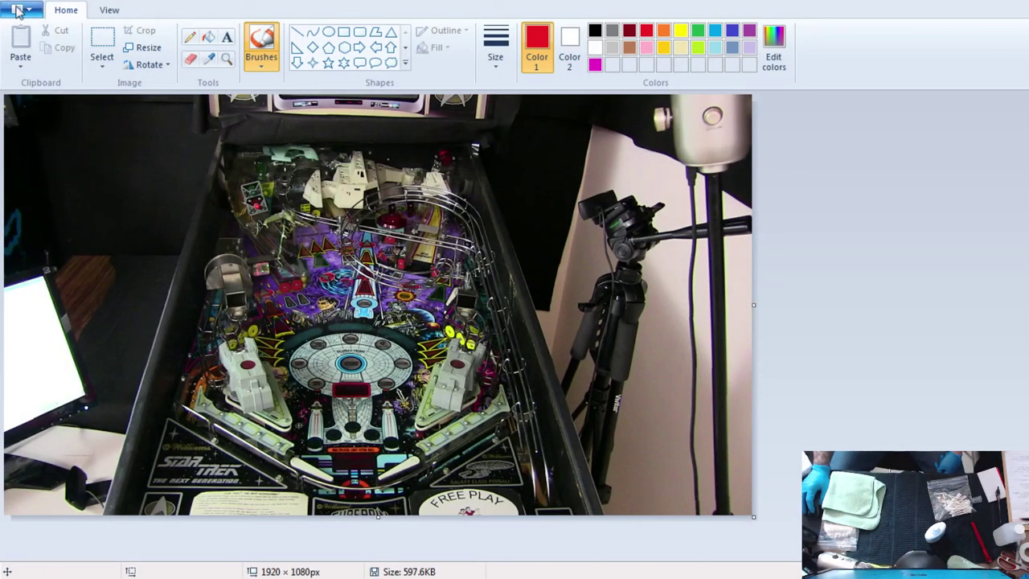
Step: Open IMG_0120 from the Star Trek TNG Pull Photos folder on drive F
{"action": "key", "text": "ctrl+o"}
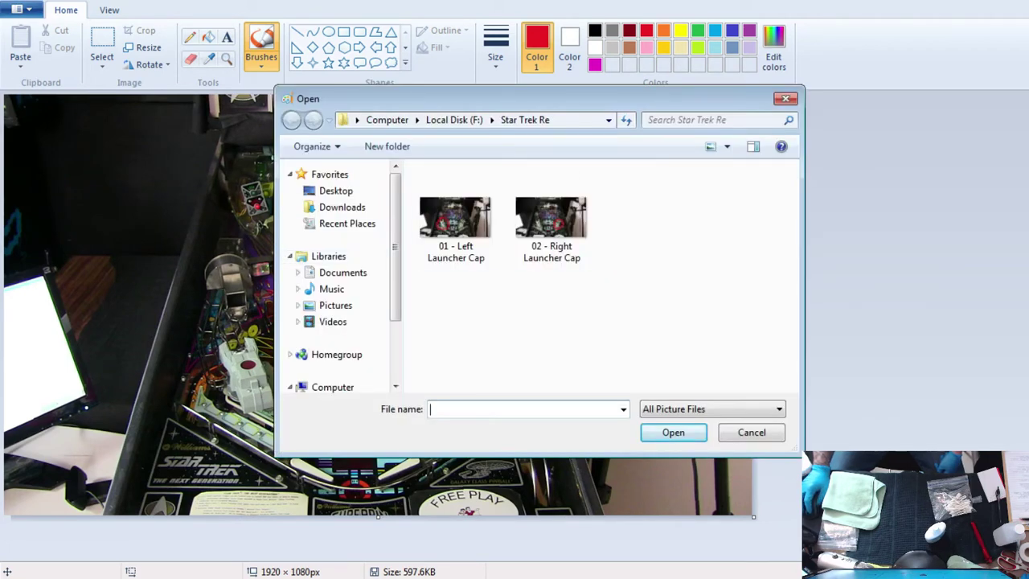
{"action": "left_click", "coordinate": [454, 120]}
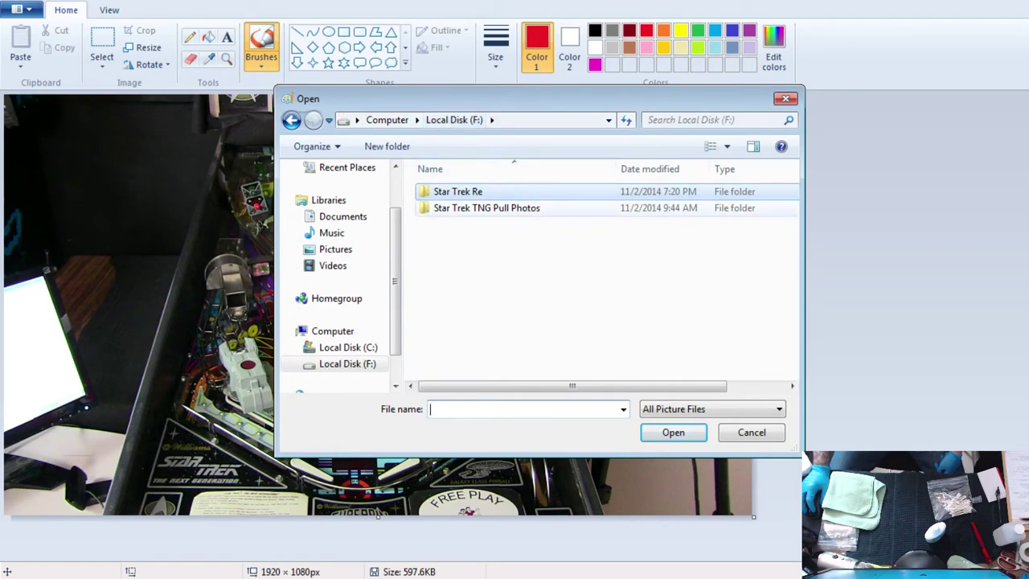
{"action": "double_click", "coordinate": [482, 208]}
{"action": "scroll", "coordinate": [609, 275], "scroll_direction": "down", "scroll_amount": 3}
{"action": "scroll", "coordinate": [609, 276], "scroll_direction": "up", "scroll_amount": 3}
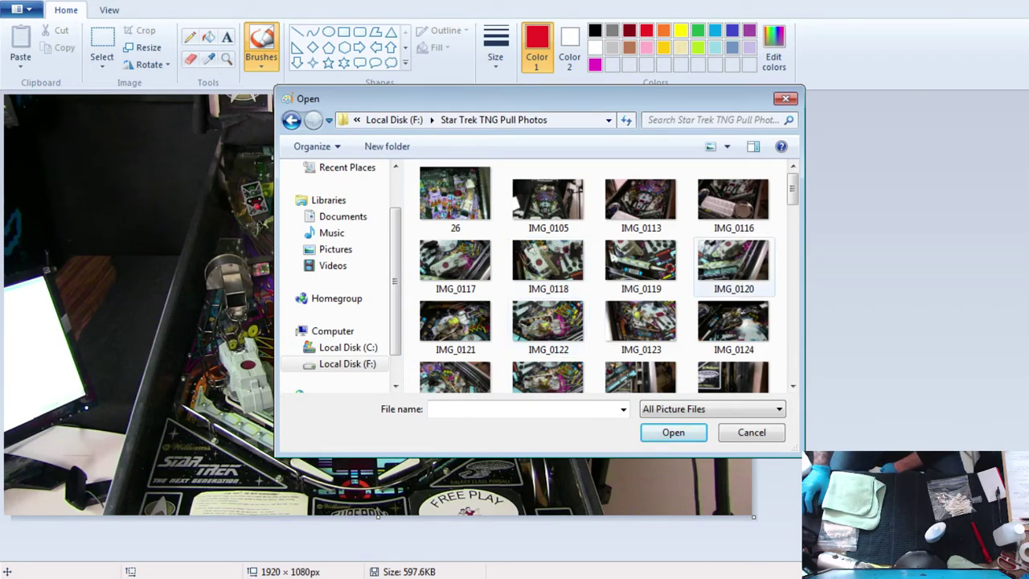
{"action": "double_click", "coordinate": [733, 261]}
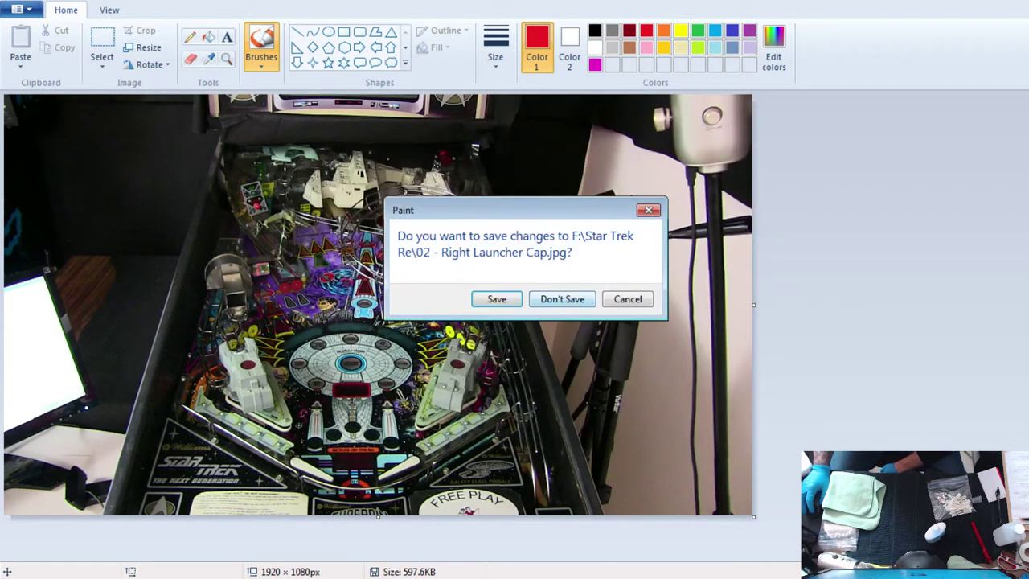
Step: Discard changes to 02 - Right Launcher Cap.jpg and zoom out so IMG_0120 fits
{"action": "left_click", "coordinate": [562, 298]}
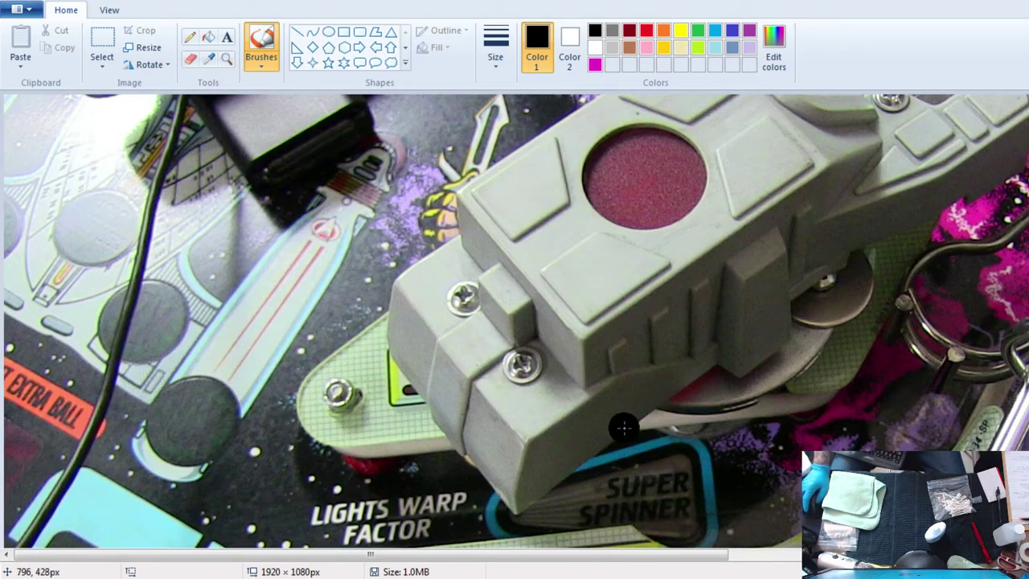
{"action": "scroll", "coordinate": [523, 306], "scroll_direction": "down", "scroll_amount": 2}
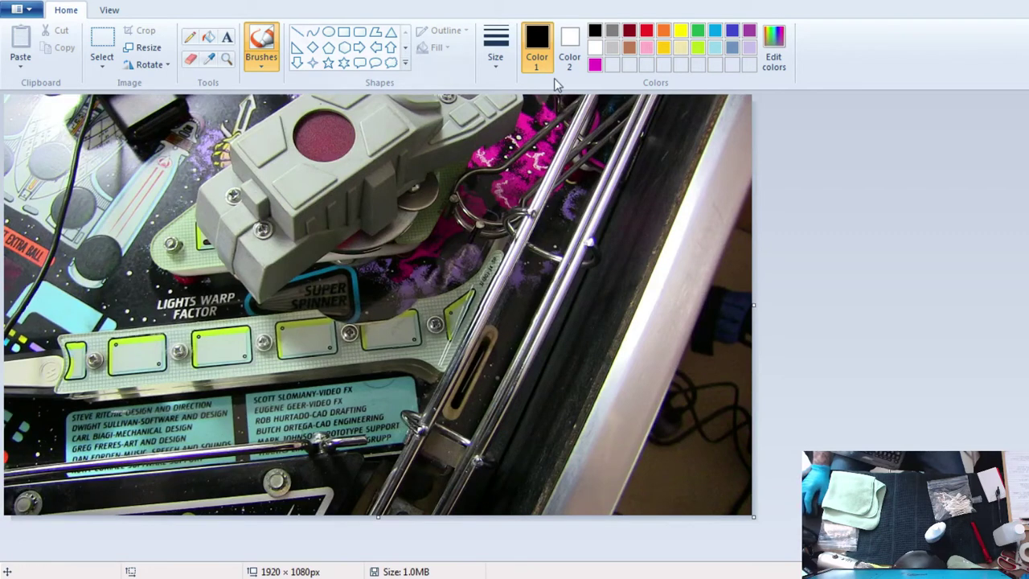
Step: Draw a red loop at the largest brush size around the yellow-green-insert inlane plastic
{"action": "left_click", "coordinate": [261, 52]}
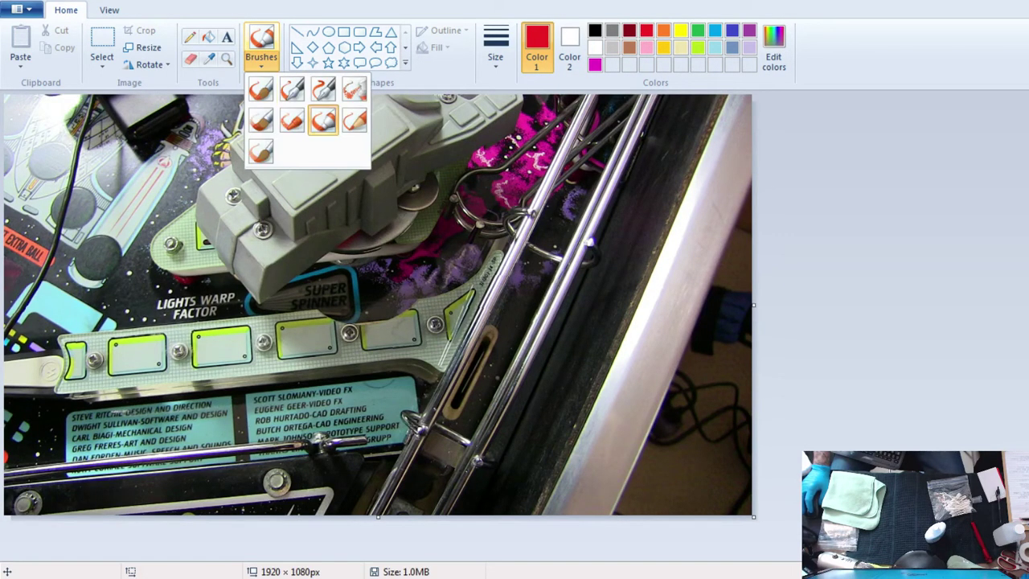
{"action": "left_click", "coordinate": [322, 119]}
{"action": "left_click", "coordinate": [495, 48]}
{"action": "left_click", "coordinate": [531, 181]}
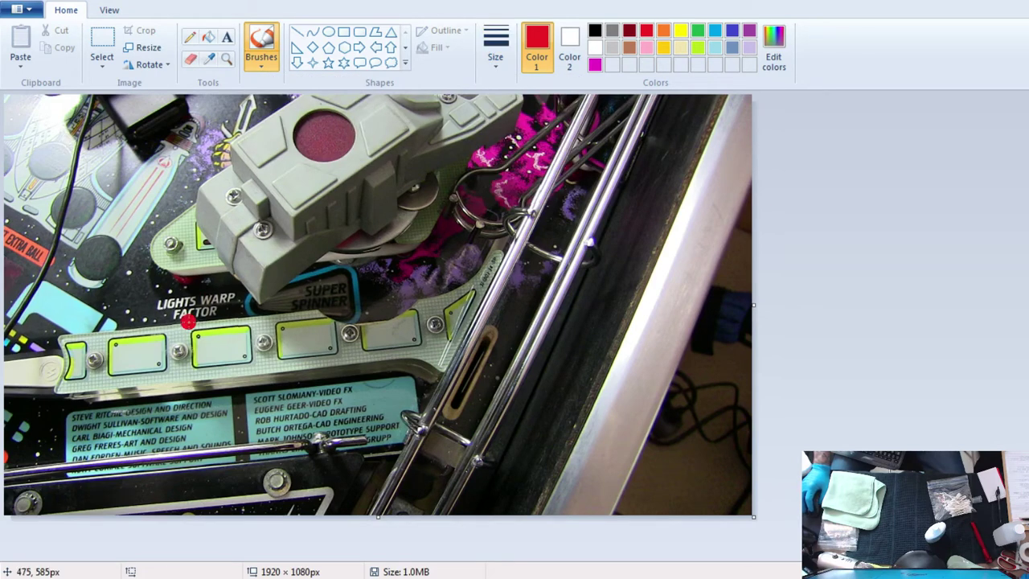
{"action": "mouse_move", "coordinate": [49, 319]}
{"action": "left_mouse_down"}
{"action": "mouse_move", "coordinate": [492, 271]}
{"action": "mouse_move", "coordinate": [524, 281]}
{"action": "mouse_move", "coordinate": [466, 384]}
{"action": "mouse_move", "coordinate": [361, 409]}
{"action": "mouse_move", "coordinate": [81, 406]}
{"action": "mouse_move", "coordinate": [16, 394]}
{"action": "left_mouse_up"}
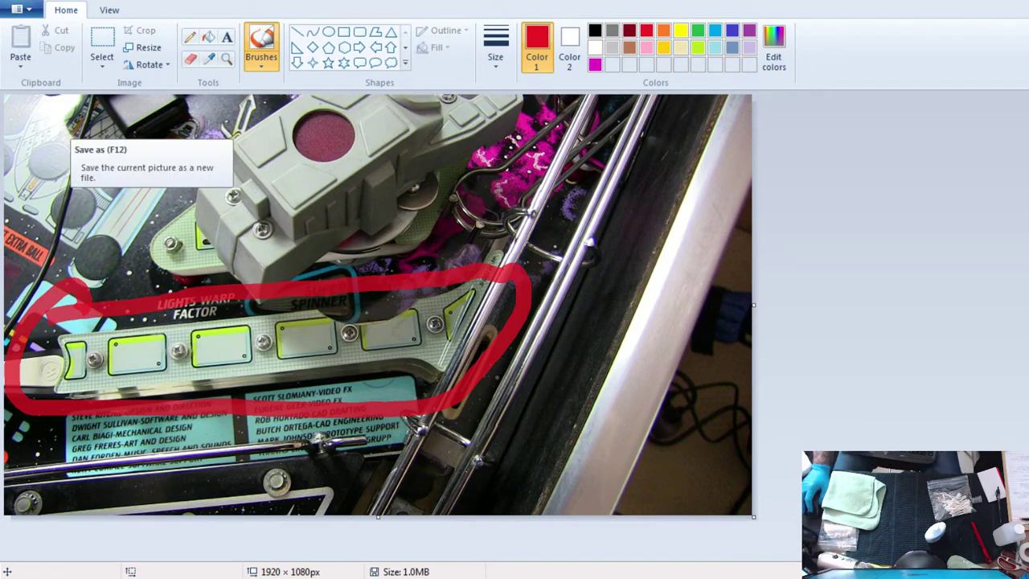
Step: Save the photo as JPEG '04 - Right Inlane Plas…' in the Star Trek Re folder
{"action": "key", "text": "F12"}
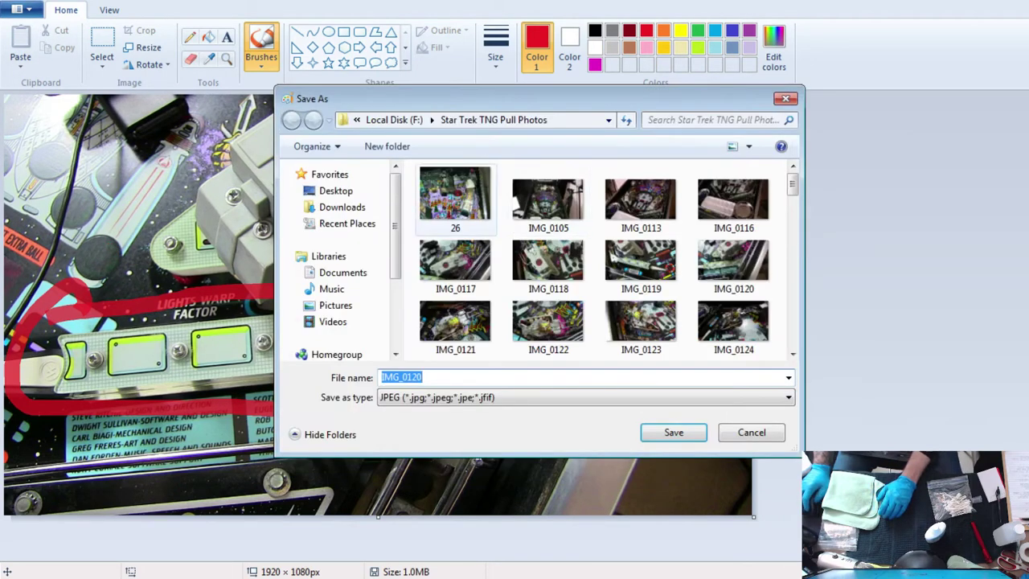
{"action": "key", "text": "alt+Up"}
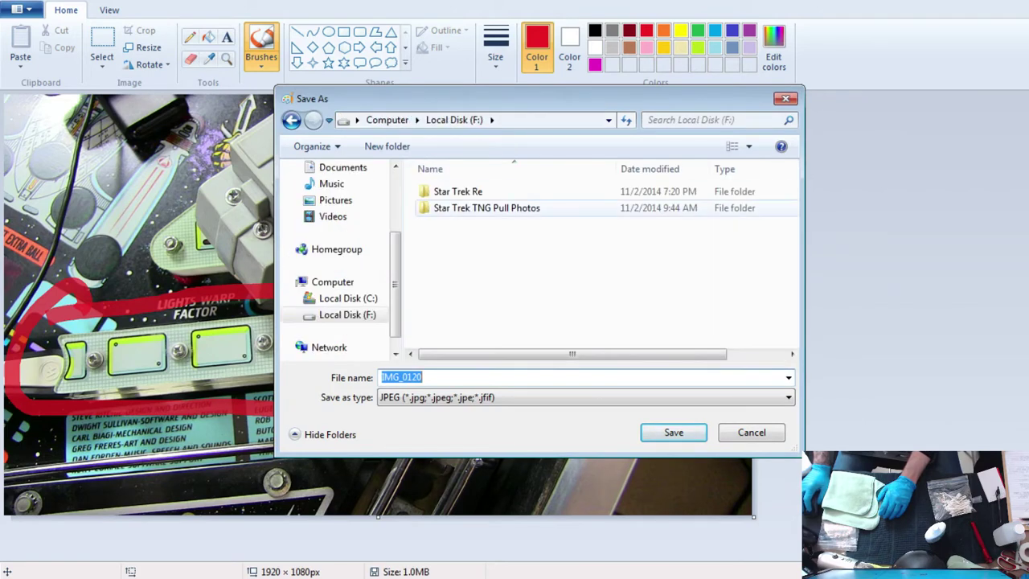
{"action": "double_click", "coordinate": [459, 195]}
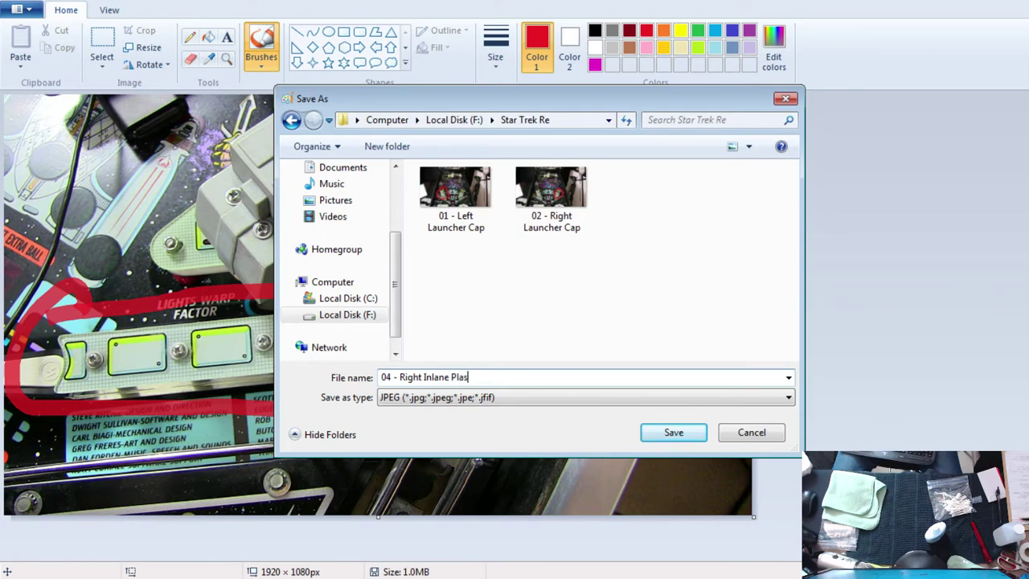
{"action": "key", "text": "Return"}
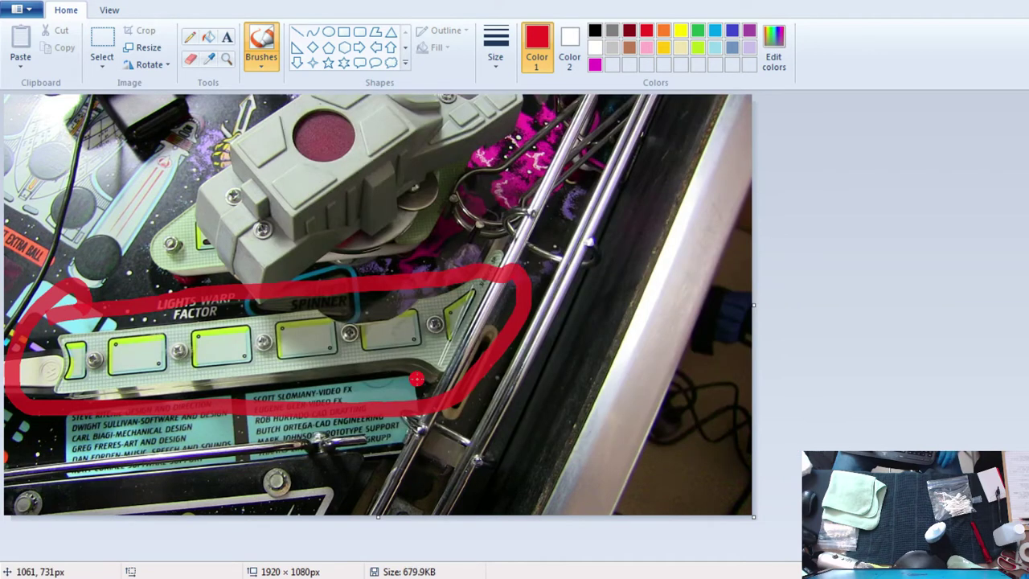
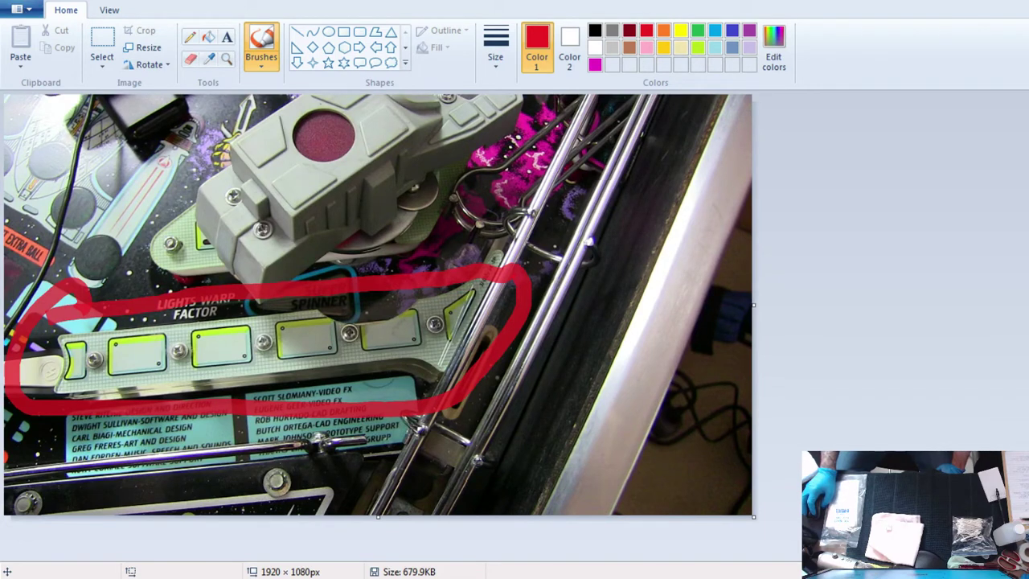
Step: Save the red-circled photo as JPEG '05 - Right Inlane Metal' in the Star Trek folder
{"action": "key", "text": "F12"}
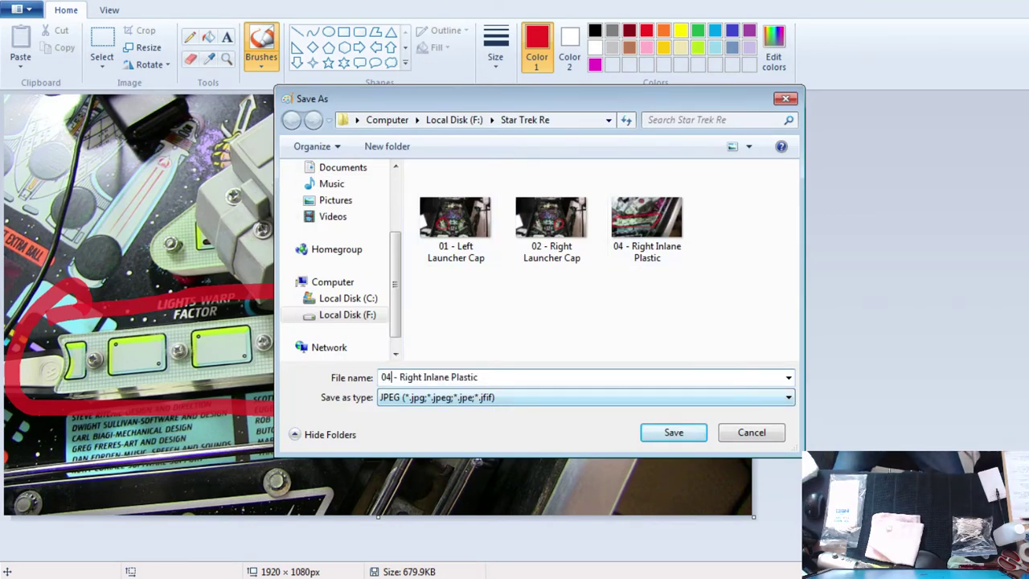
{"action": "key", "text": "BackSpace"}
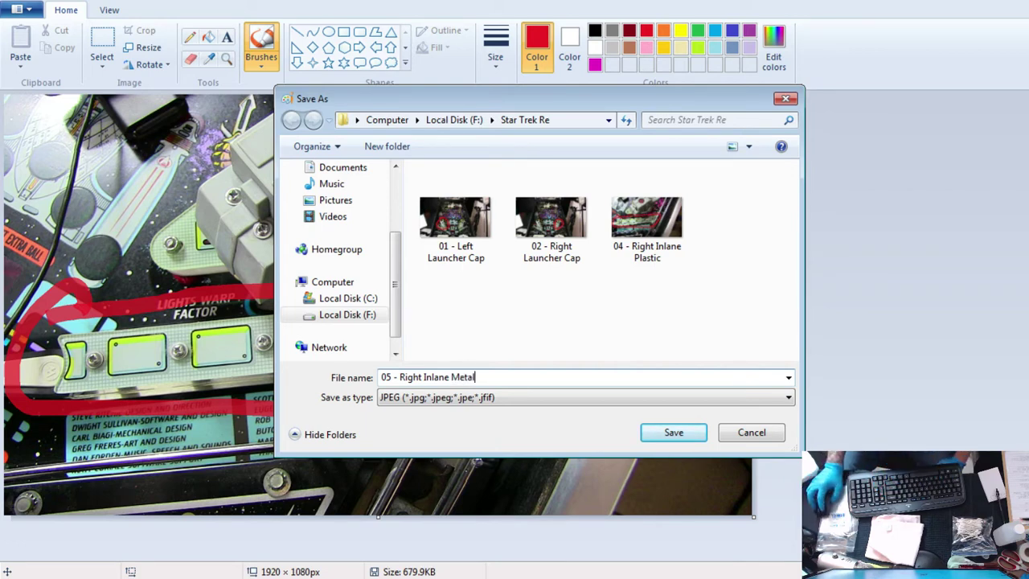
{"action": "left_click", "coordinate": [672, 432]}
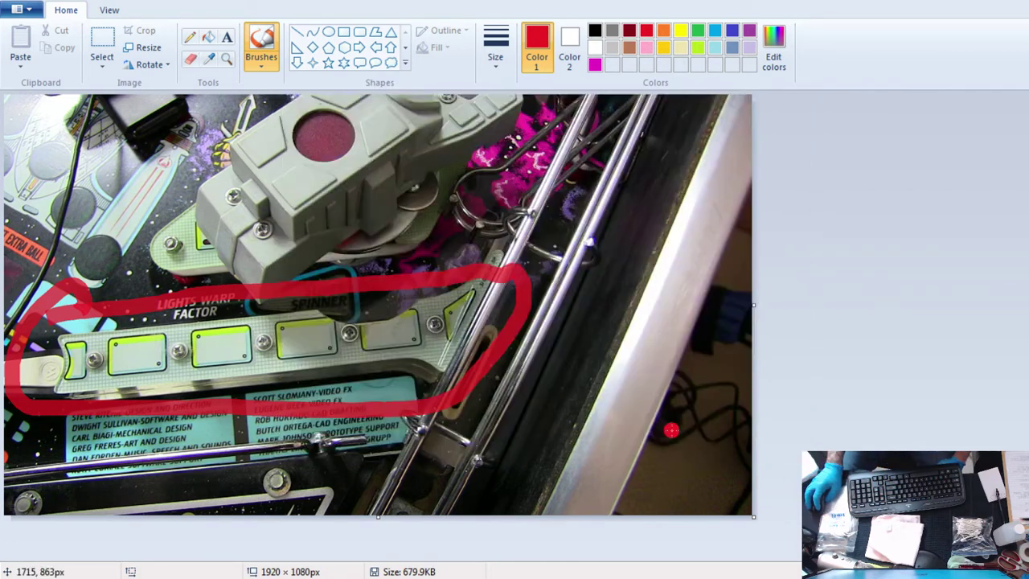
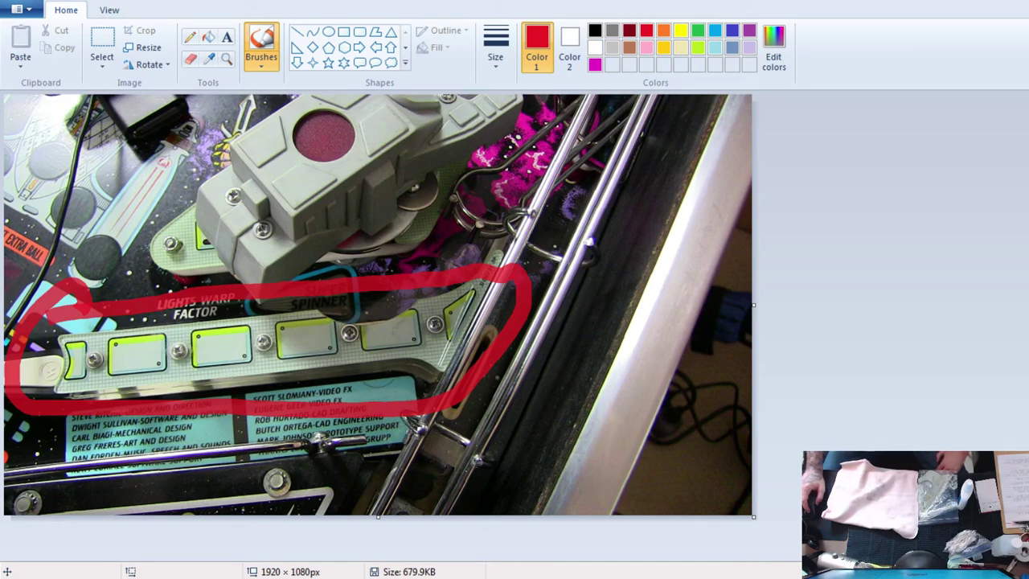
Step: Open a pinball photo from the Star Trek TNG Pull Photos folder on Local Disk (F:)
{"action": "key", "text": "ctrl+o"}
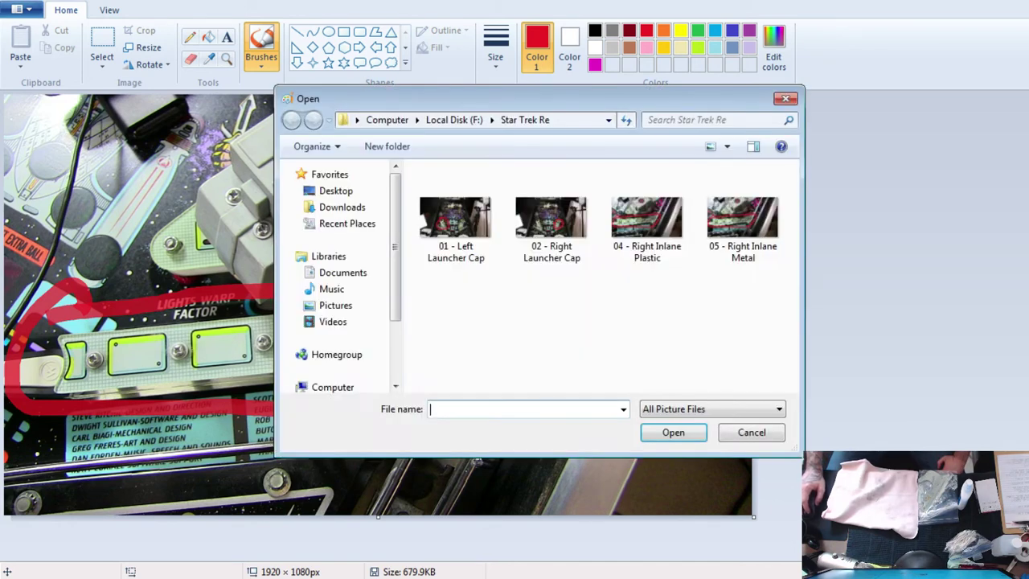
{"action": "left_click", "coordinate": [454, 120]}
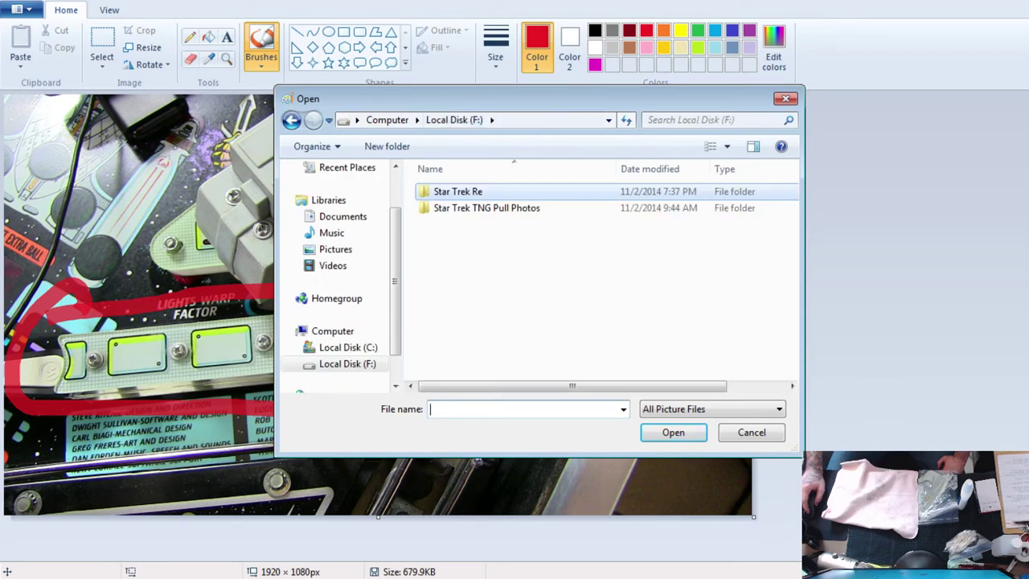
{"action": "double_click", "coordinate": [459, 207]}
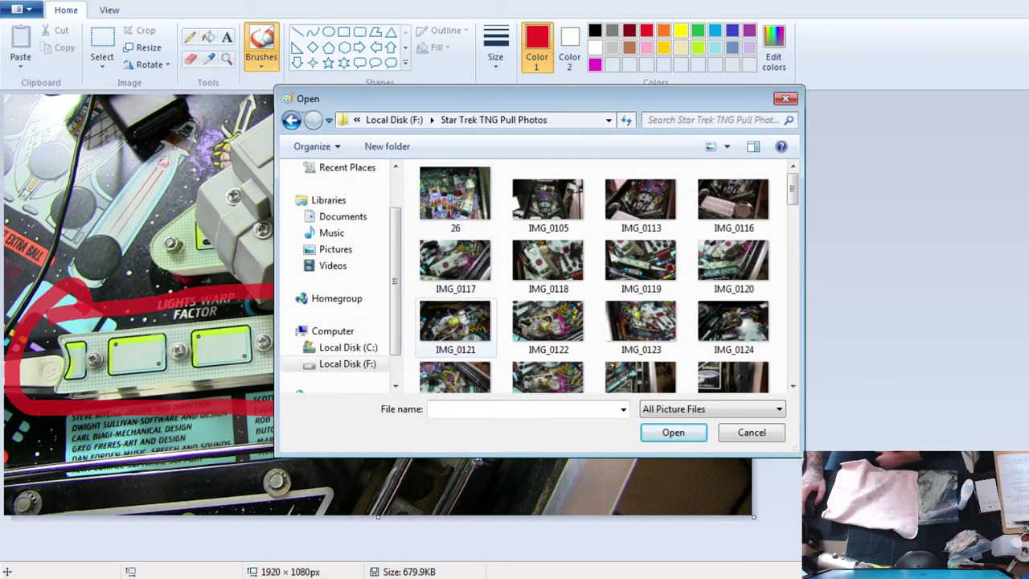
{"action": "double_click", "coordinate": [455, 321]}
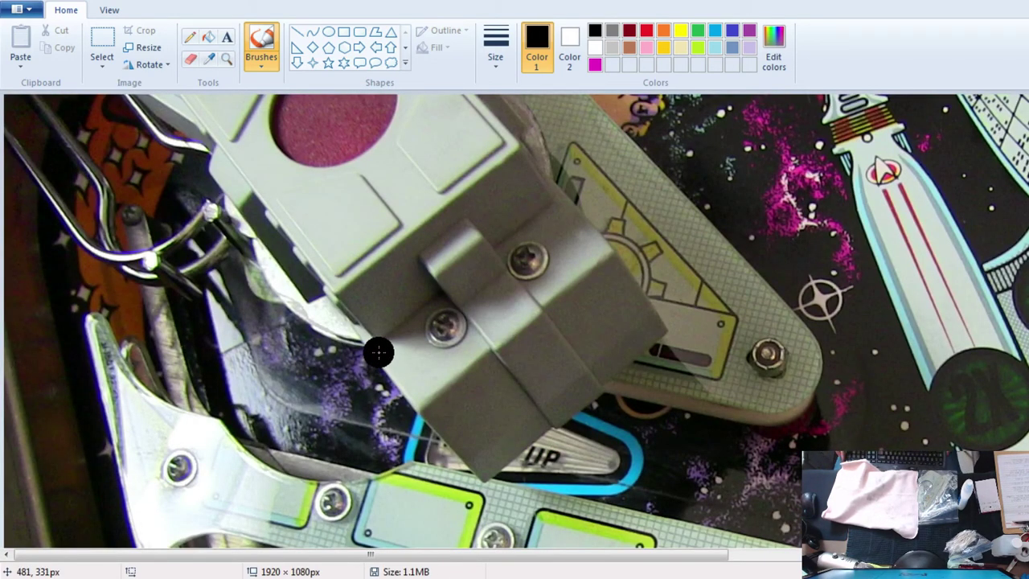
Step: Zoom out and back in so the whole 1920 × 1080 pinball photo fits the window
{"action": "scroll", "coordinate": [377, 351], "scroll_direction": "down", "scroll_amount": 3}
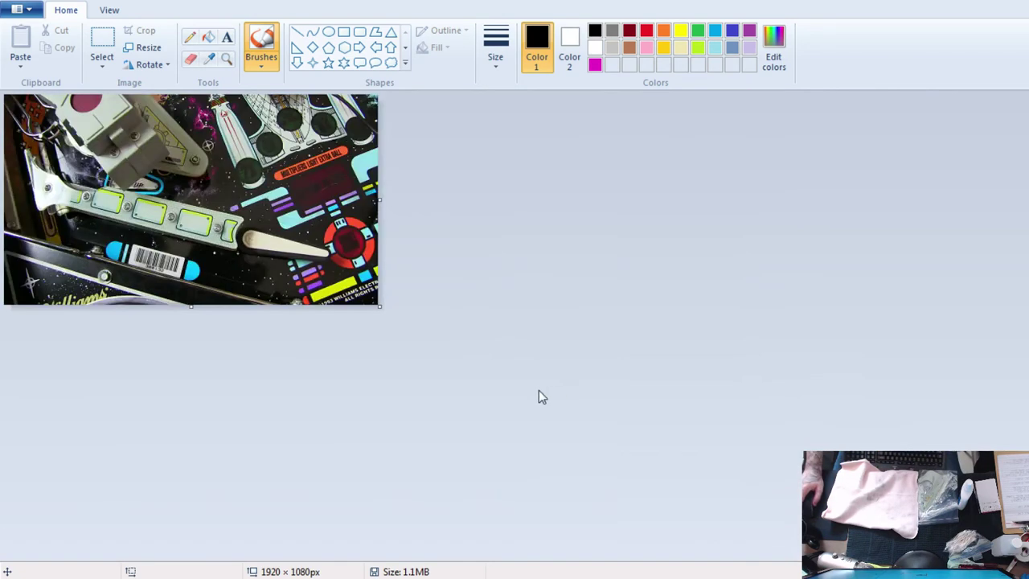
{"action": "scroll", "coordinate": [304, 348], "scroll_direction": "up", "scroll_amount": 1}
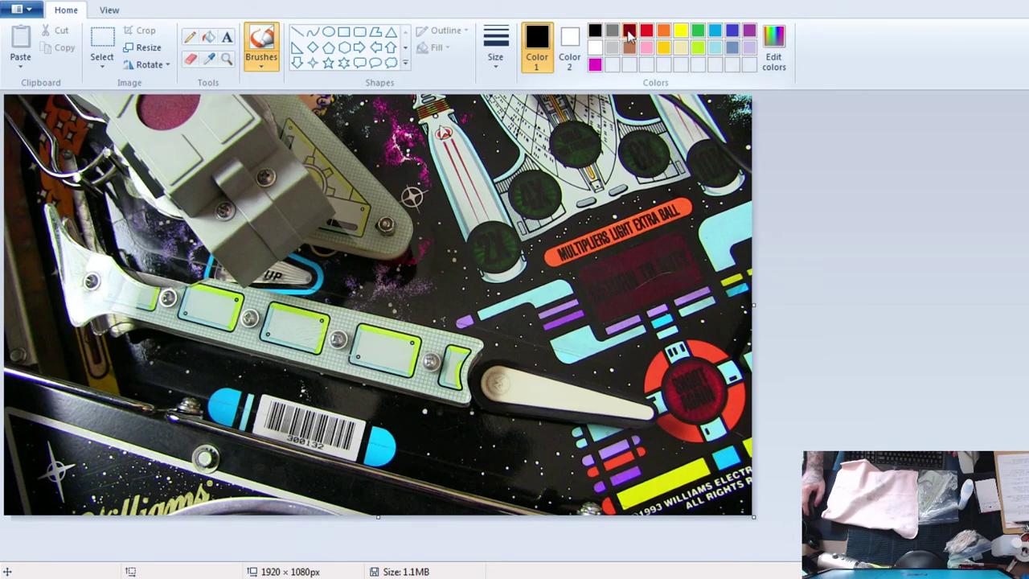
Step: Pick a brush type, draw a red loop around the right inlane plastic, then start Save As
{"action": "left_click", "coordinate": [257, 66]}
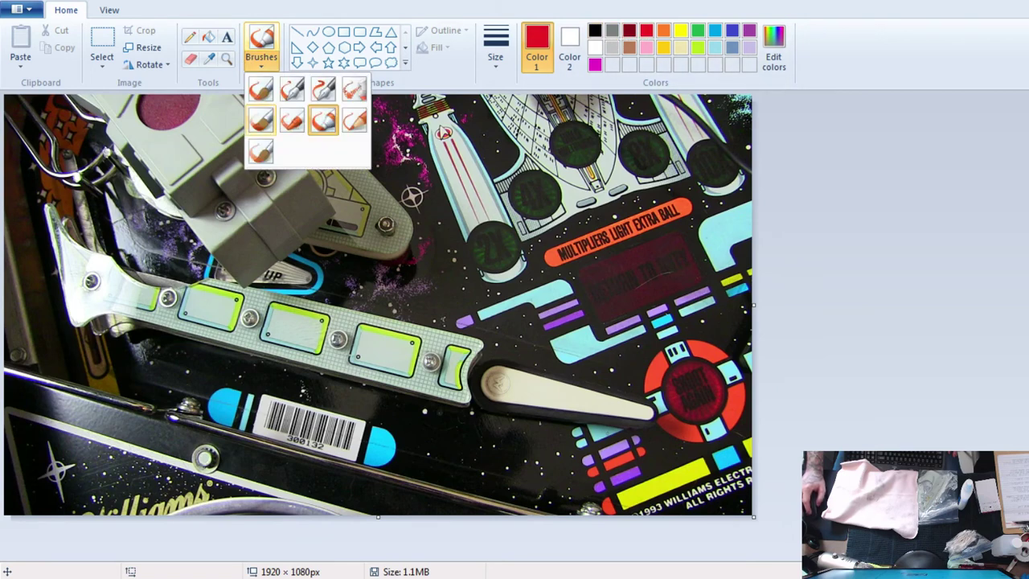
{"action": "left_click", "coordinate": [322, 120]}
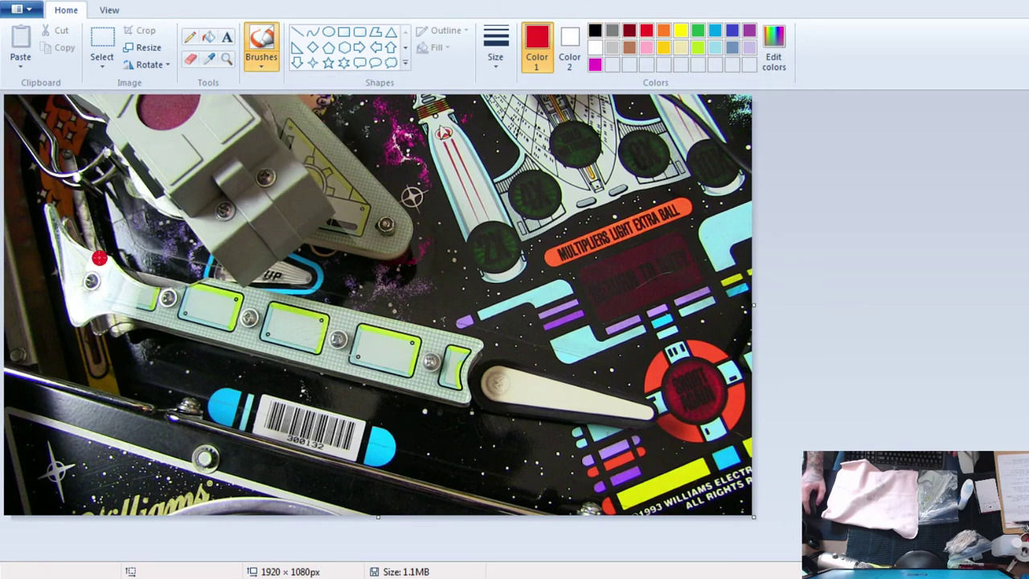
{"action": "mouse_move", "coordinate": [32, 202]}
{"action": "left_mouse_down"}
{"action": "mouse_move", "coordinate": [324, 228]}
{"action": "mouse_move", "coordinate": [457, 264]}
{"action": "mouse_move", "coordinate": [514, 295]}
{"action": "mouse_move", "coordinate": [523, 380]}
{"action": "mouse_move", "coordinate": [473, 427]}
{"action": "mouse_move", "coordinate": [211, 413]}
{"action": "mouse_move", "coordinate": [96, 352]}
{"action": "mouse_move", "coordinate": [39, 240]}
{"action": "left_mouse_up"}
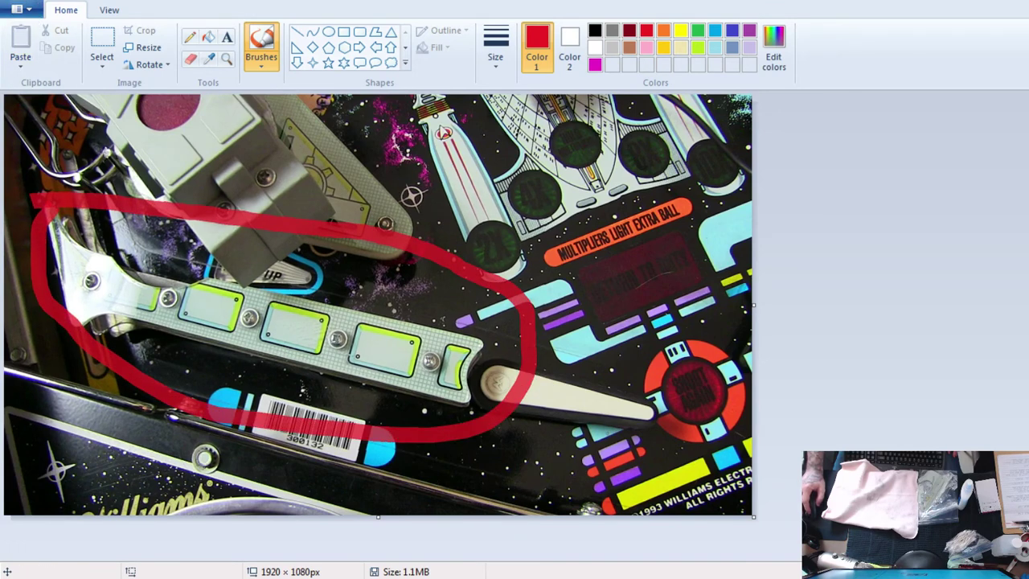
{"action": "key", "text": "F12"}
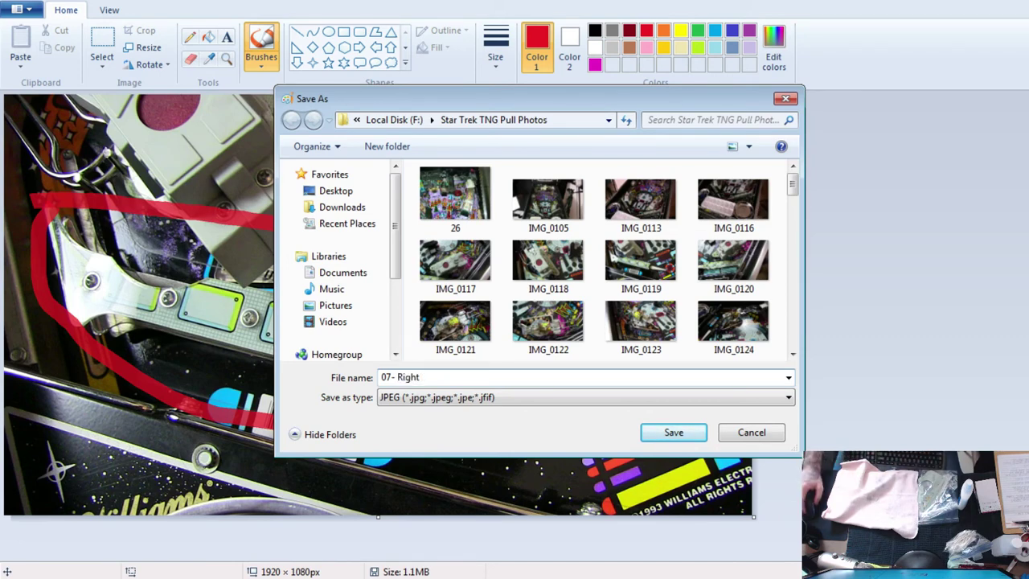
Step: Save the circled photo as JPEG '07- Right Inlane Plastic' in the Star Trek Re folder on F:
{"action": "left_click", "coordinate": [393, 120]}
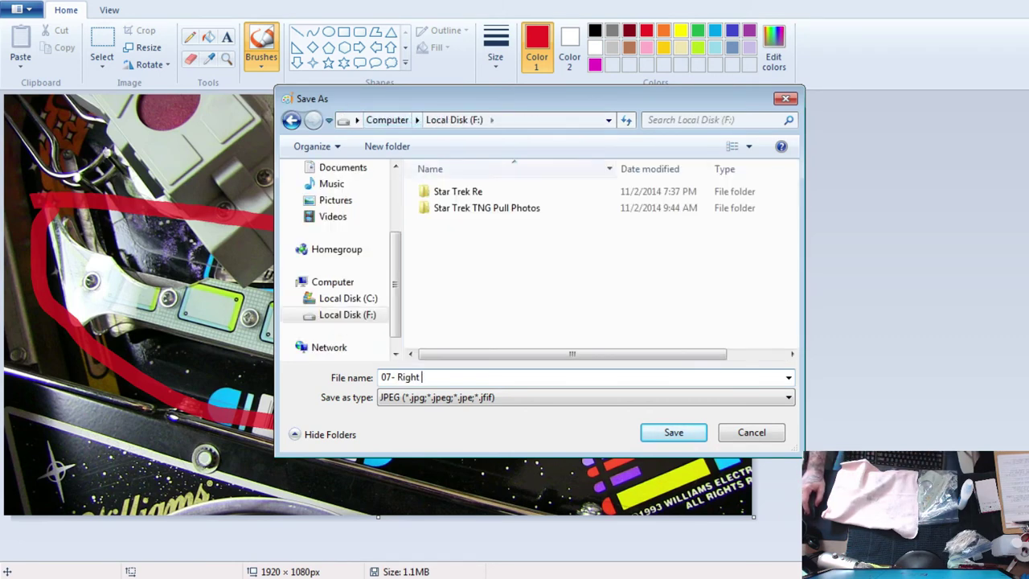
{"action": "left_click", "coordinate": [474, 186]}
{"action": "double_click", "coordinate": [474, 186]}
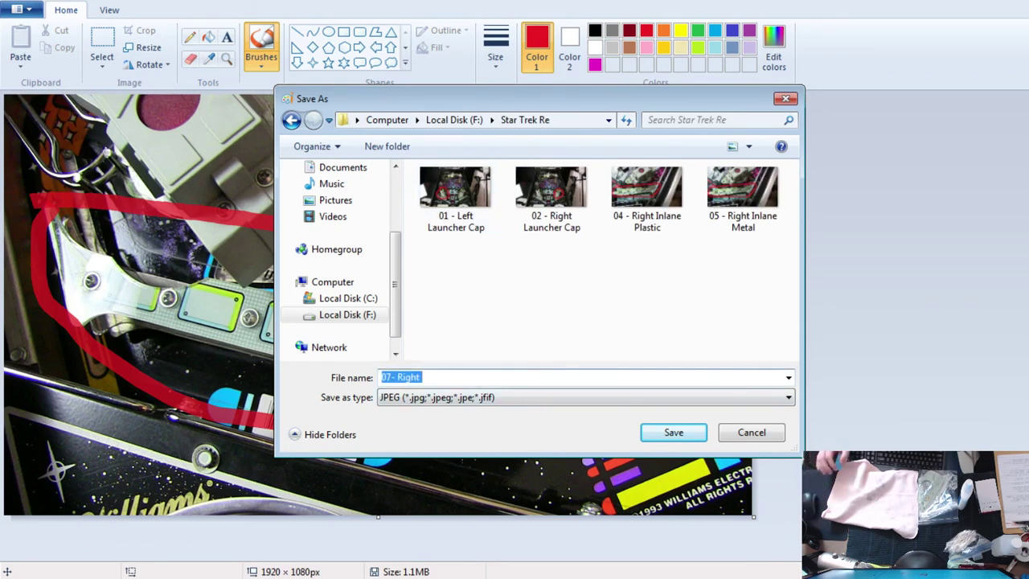
{"action": "key", "text": "End"}
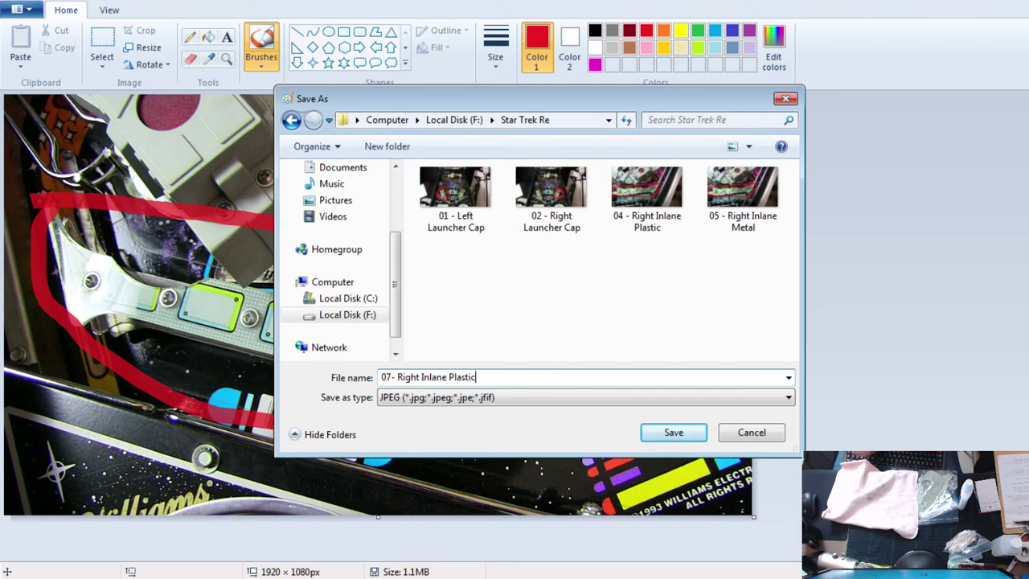
{"action": "key", "text": "Return"}
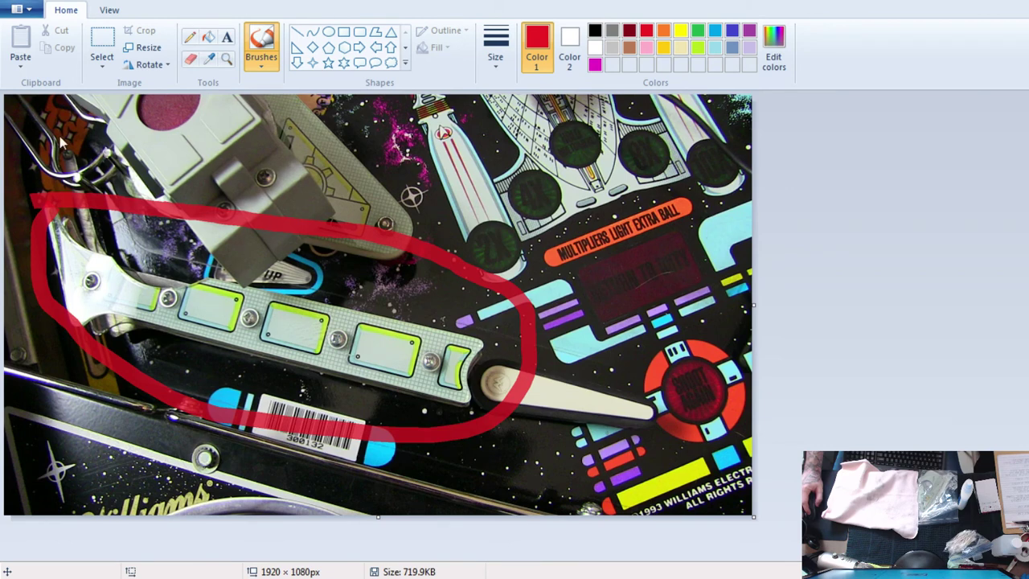
Step: Save another copy as JPEG '08 - Right Inlane Metal' in the Star Trek Re folder
{"action": "key", "text": "F12"}
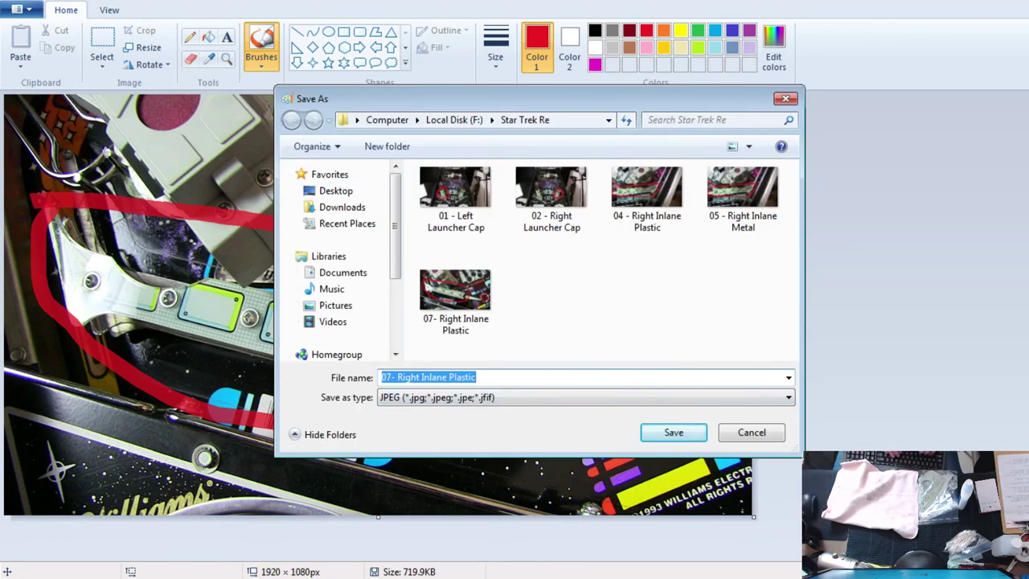
{"action": "type", "text": "08"}
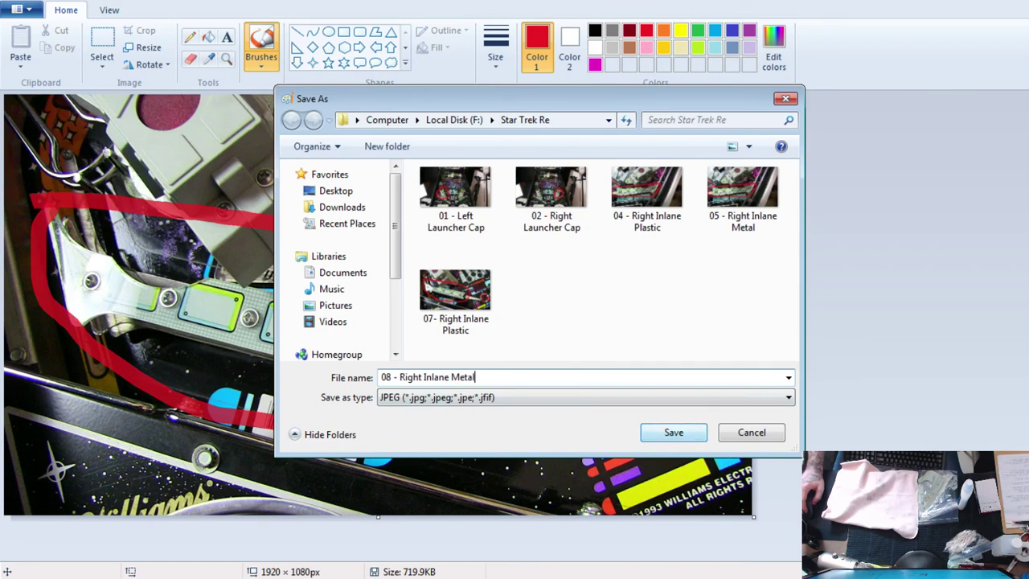
{"action": "left_click", "coordinate": [674, 431]}
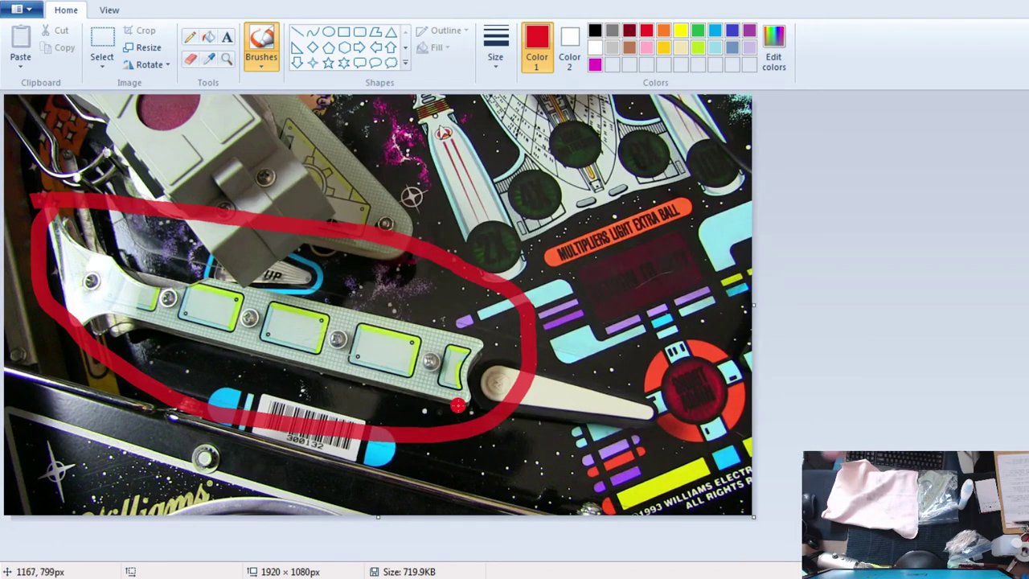